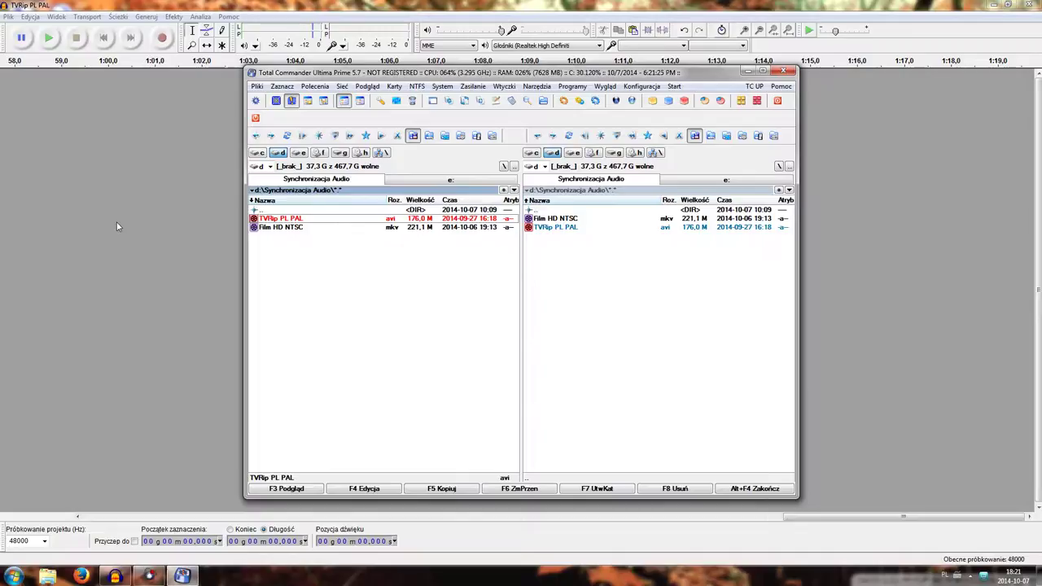
# - Import the audio of TVRip PL PAL.avi and Film HD NTSC.mkv as two separate tracks
pyautogui.moveTo(119, 218); pyautogui.dragTo(114, 213)
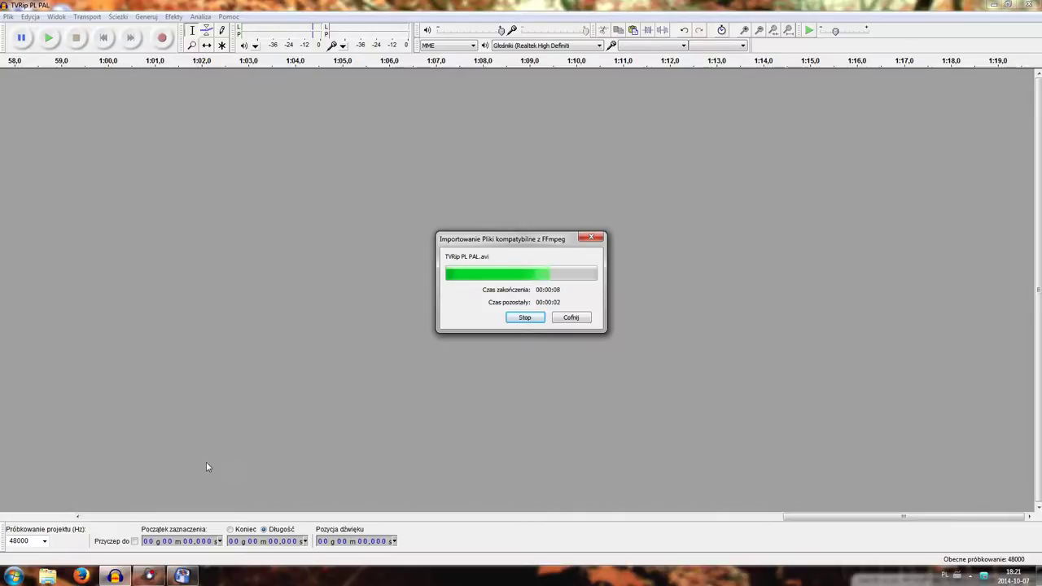
pyautogui.click(183, 577)
pyautogui.moveTo(277, 228); pyautogui.dragTo(142, 316)
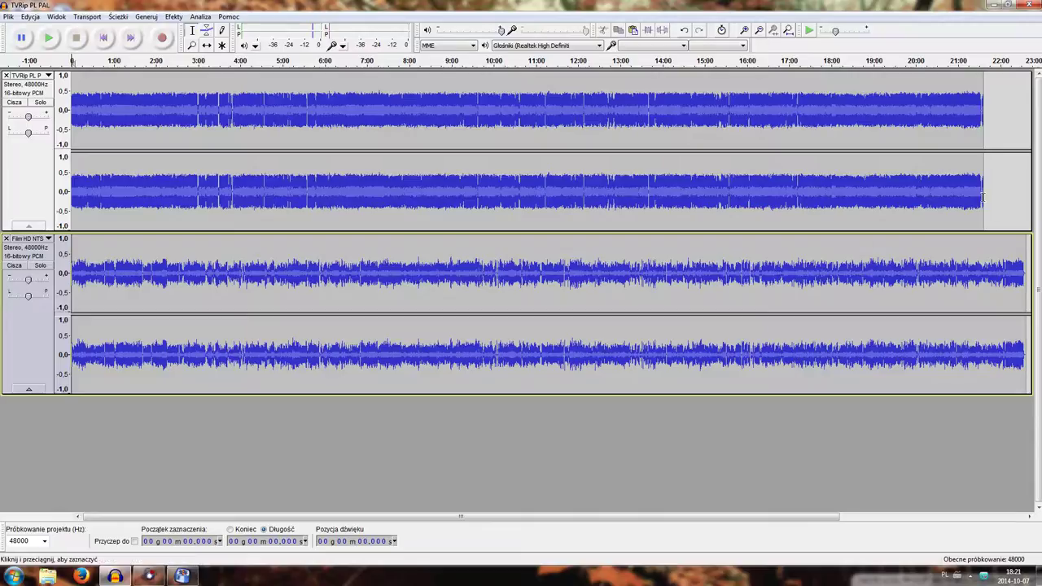
# - Set the Film HD NTSC track's sample rate to the custom value 50050 Hz
pyautogui.click(47, 238)
pyautogui.moveTo(104, 456)
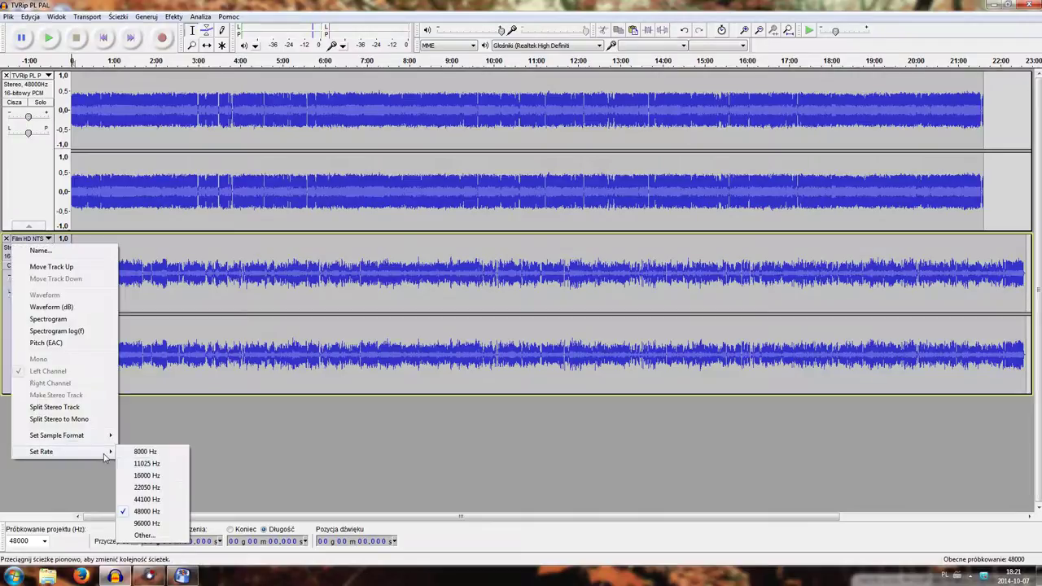
pyautogui.click(145, 535)
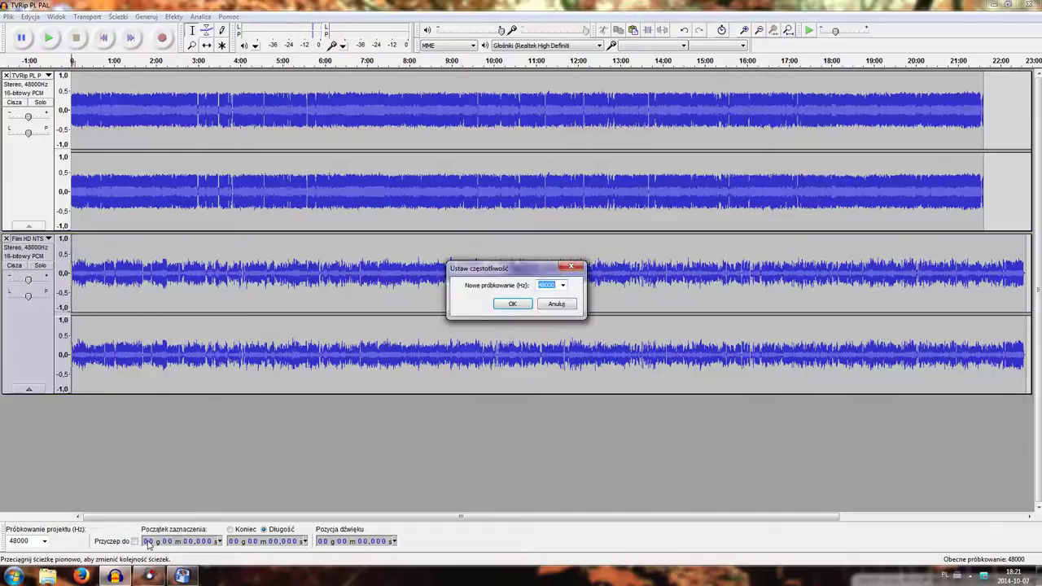
pyautogui.write('5005')
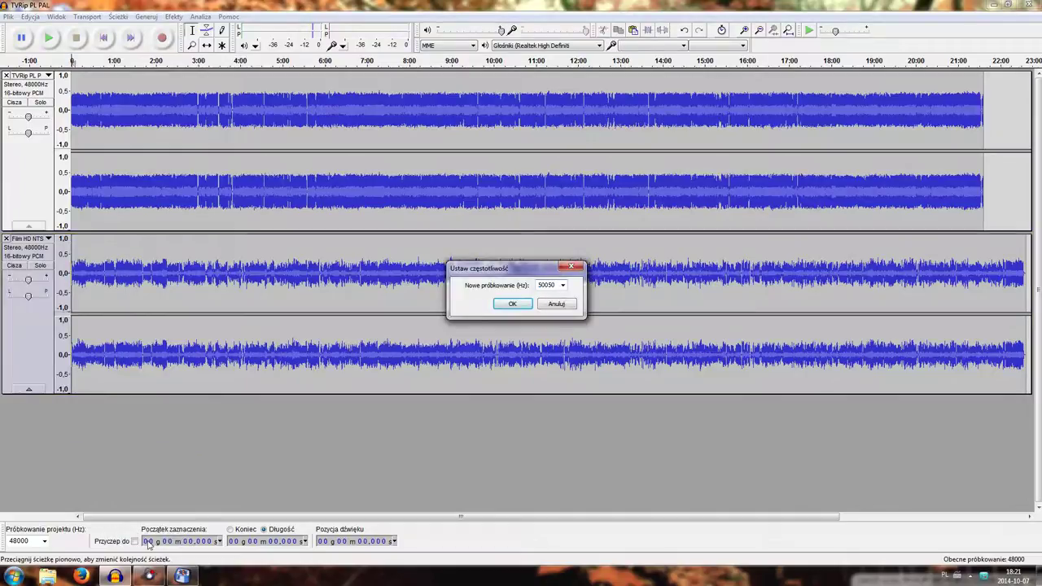
pyautogui.click(509, 302)
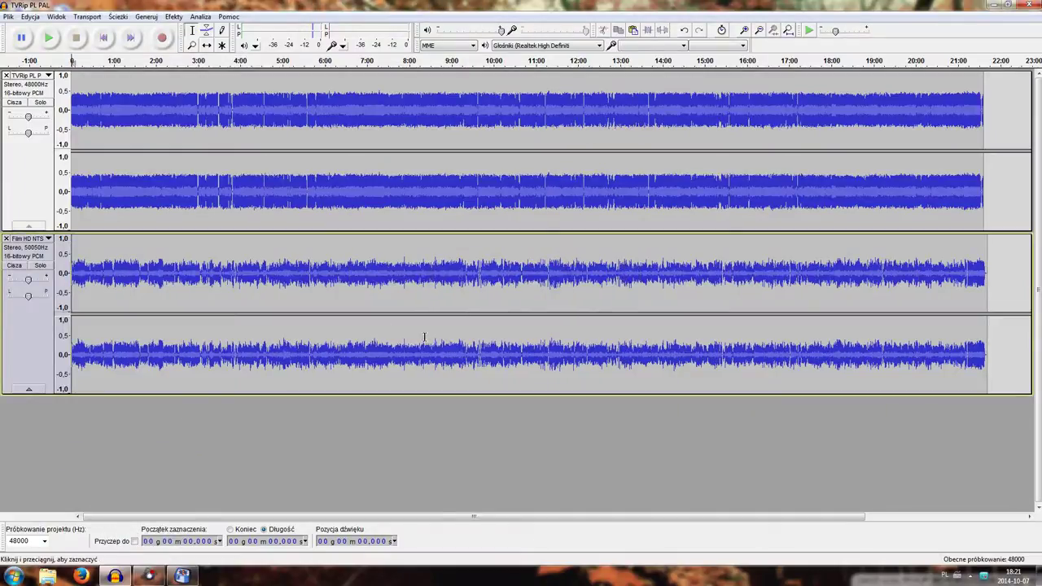
# - Select the first 3.492 s of the Film HD NTSC track, up to the silence before the second sound, and copy it
pyautogui.click(745, 31)
pyautogui.click(745, 30)
pyautogui.click(745, 30)
pyautogui.click(745, 30)
pyautogui.click(745, 30)
pyautogui.click(745, 30)
pyautogui.click(745, 30)
pyautogui.click(746, 30)
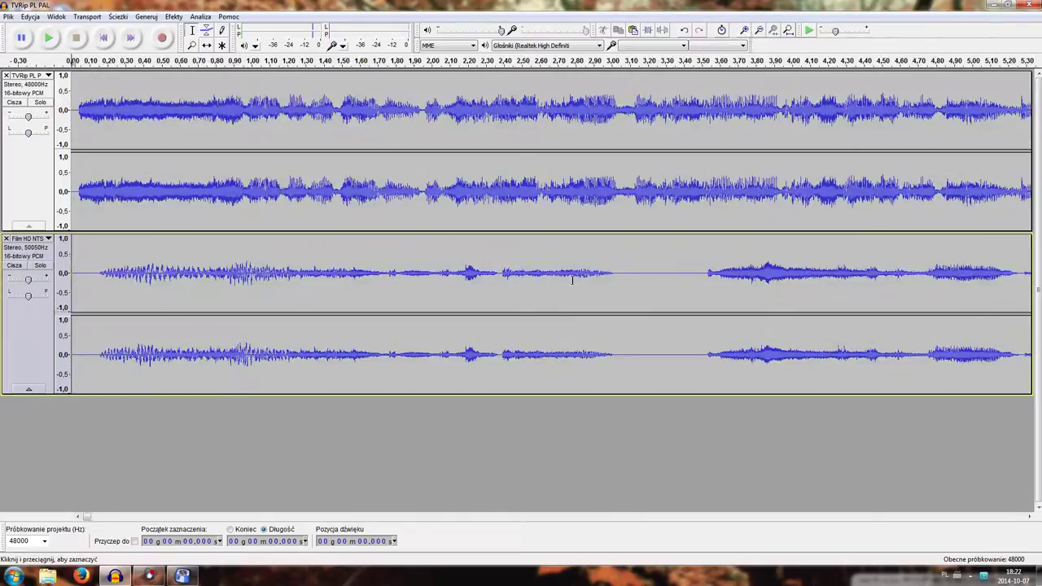
pyautogui.moveTo(701, 275); pyautogui.dragTo(72, 325)
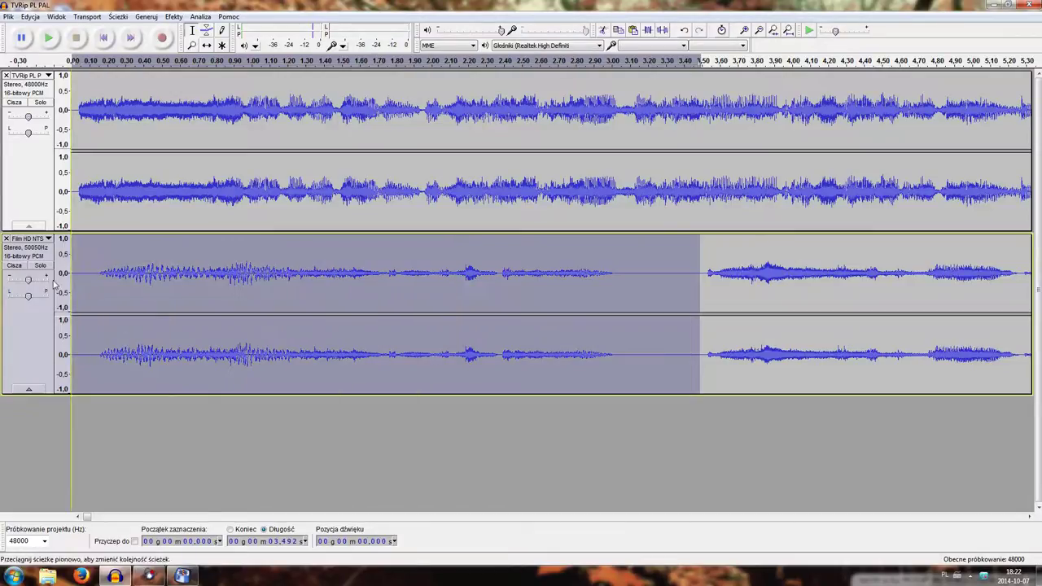
pyautogui.click(30, 17)
pyautogui.click(59, 86)
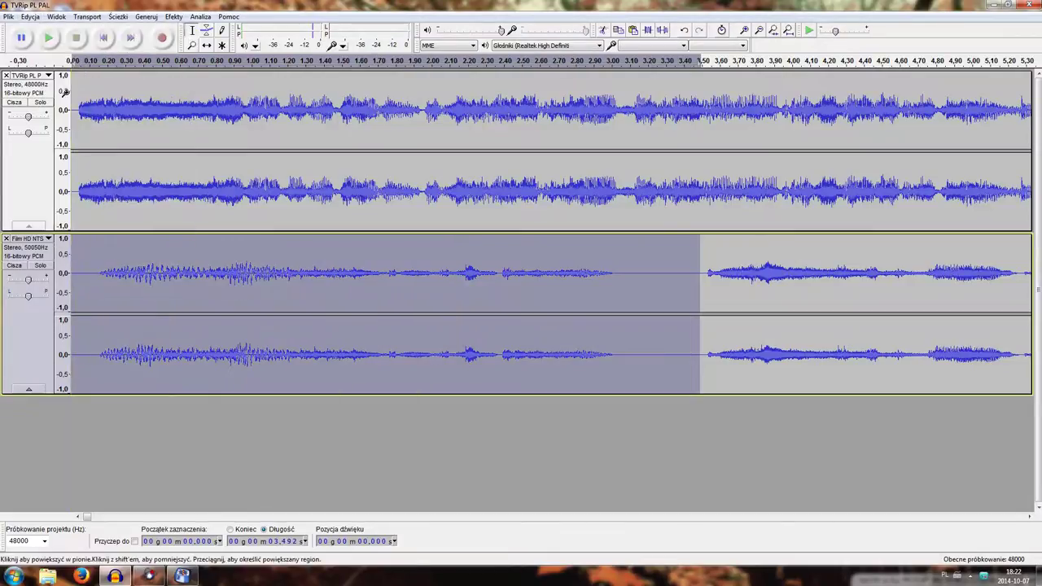
# - Paste the copied intro at the very start of the TVRip PL PAL track
pyautogui.click(73, 96)
pyautogui.click(30, 16)
pyautogui.click(57, 98)
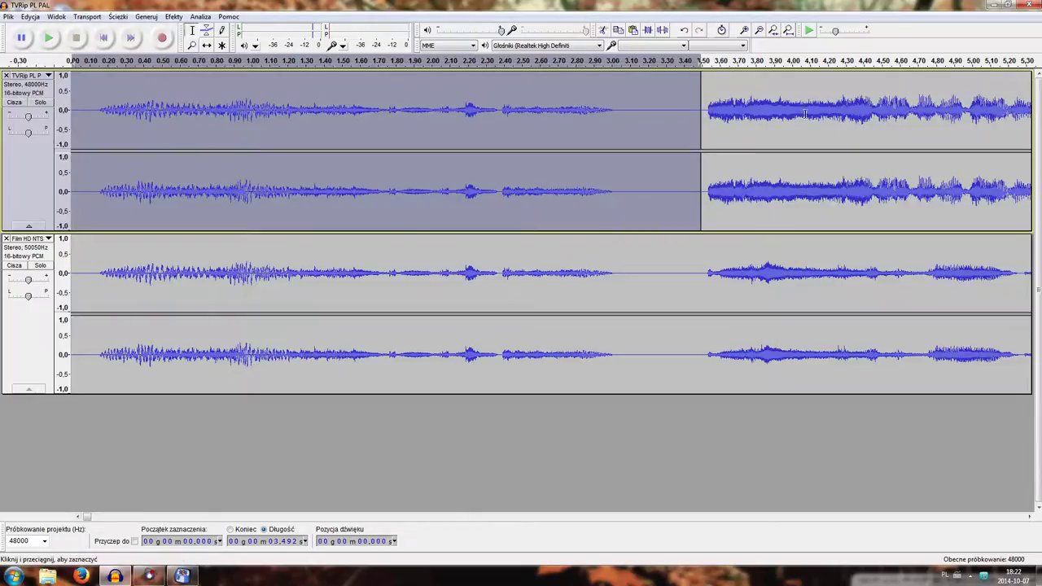
# - Apply the graphic equalization effect to the pasted intro, raising its curve to make the fragment louder
pyautogui.click(174, 16)
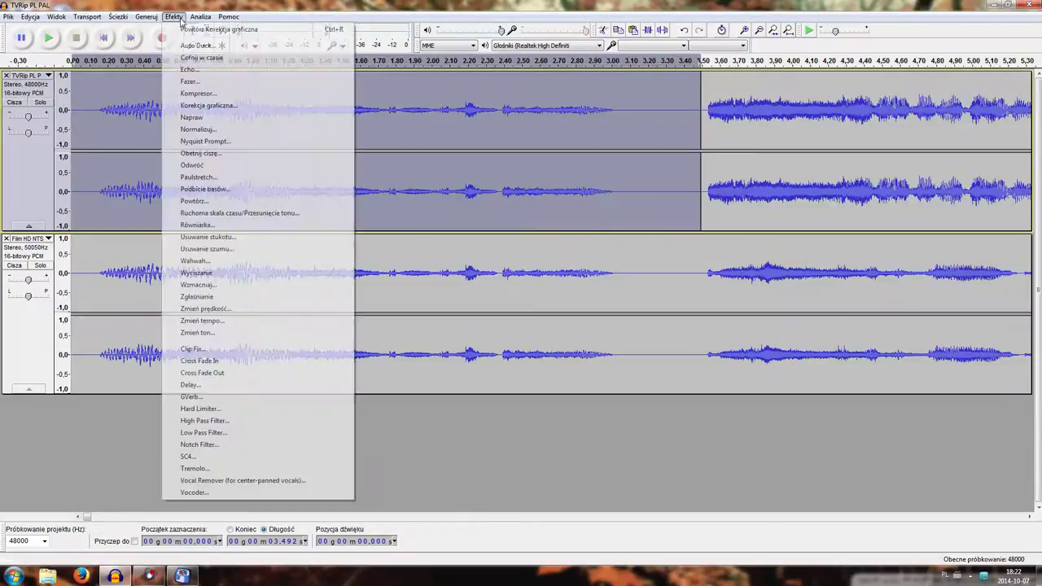
pyautogui.click(209, 106)
pyautogui.click(578, 393)
pyautogui.moveTo(428, 266); pyautogui.dragTo(421, 255)
pyautogui.click(638, 412)
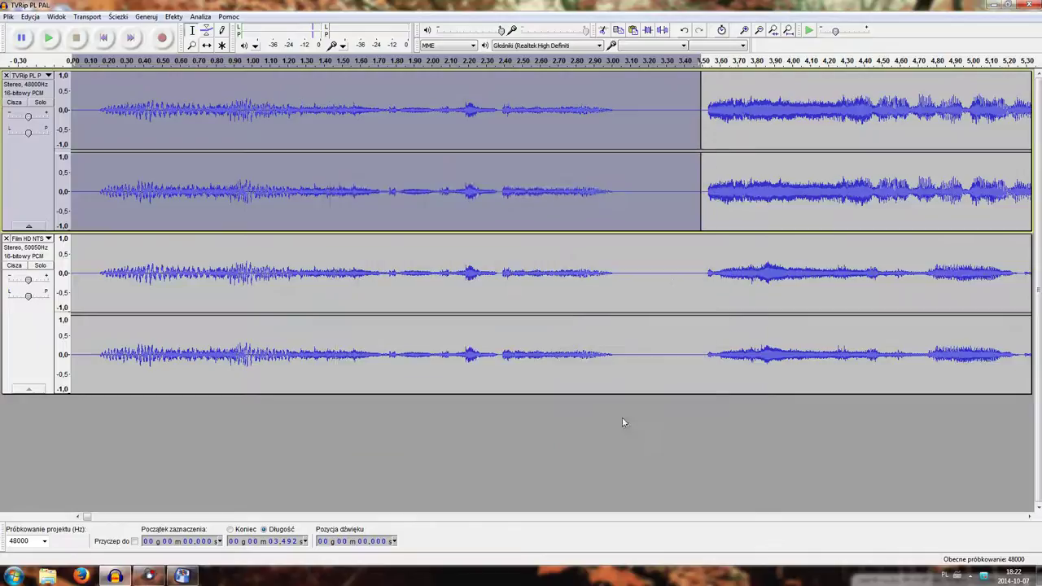
# - Compare matching sound onsets in both tracks near 3.5 s and 16.3 s to determine their time offset
pyautogui.click(711, 114)
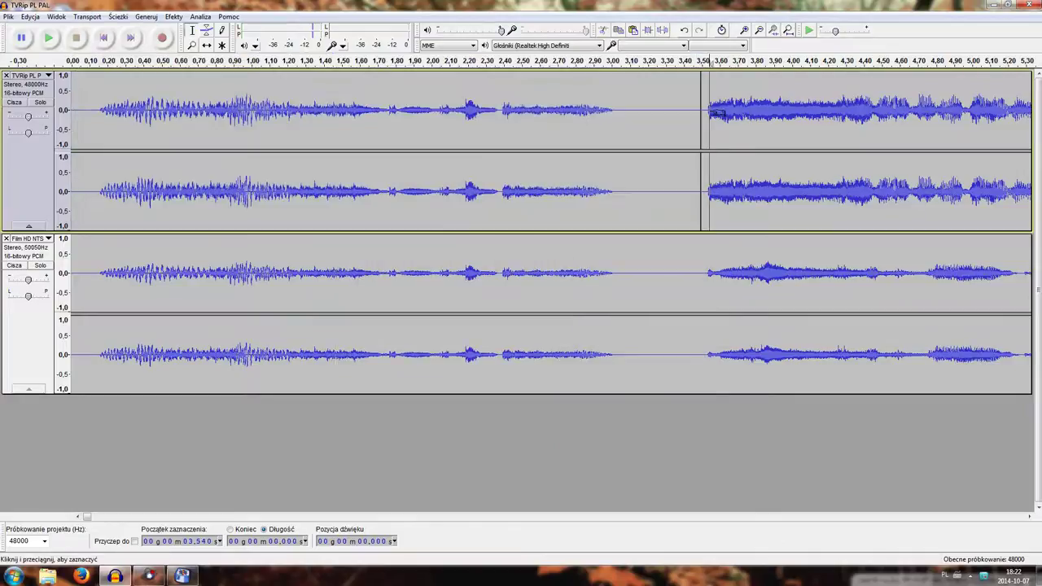
pyautogui.click(719, 280)
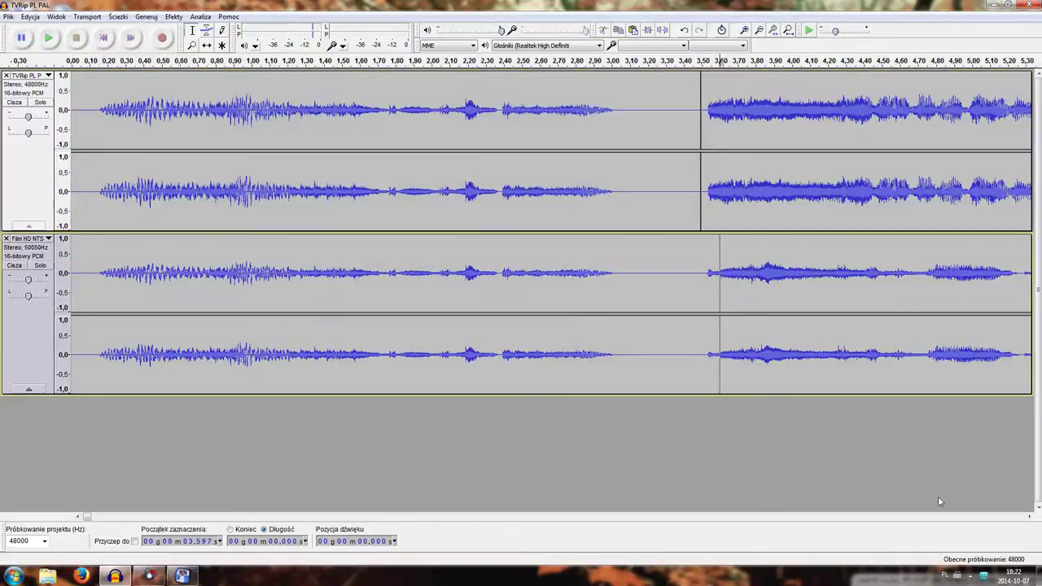
pyautogui.click(966, 518)
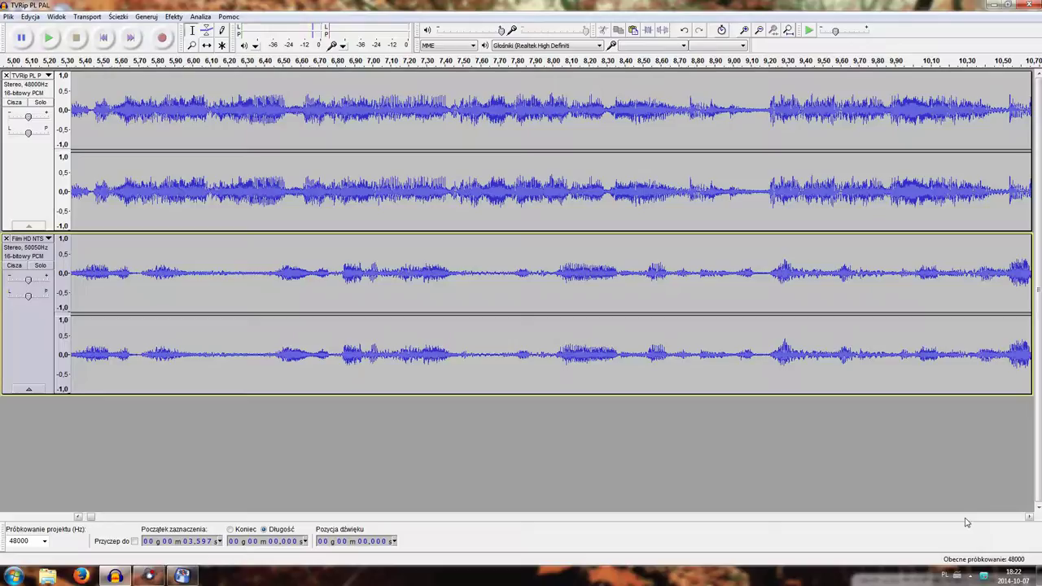
pyautogui.click(965, 518)
pyautogui.click(966, 518)
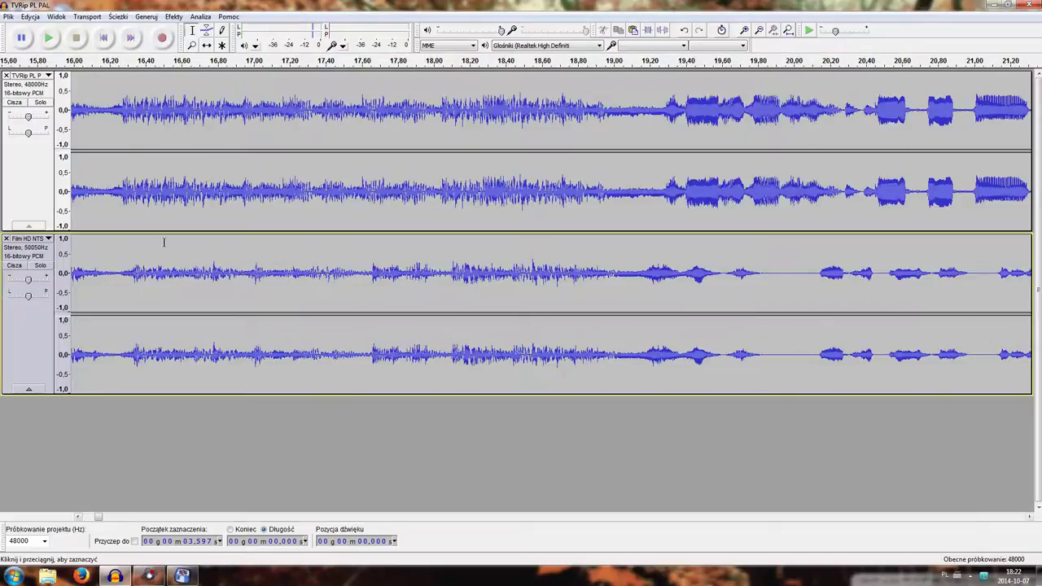
pyautogui.click(123, 176)
pyautogui.click(744, 30)
pyautogui.click(744, 30)
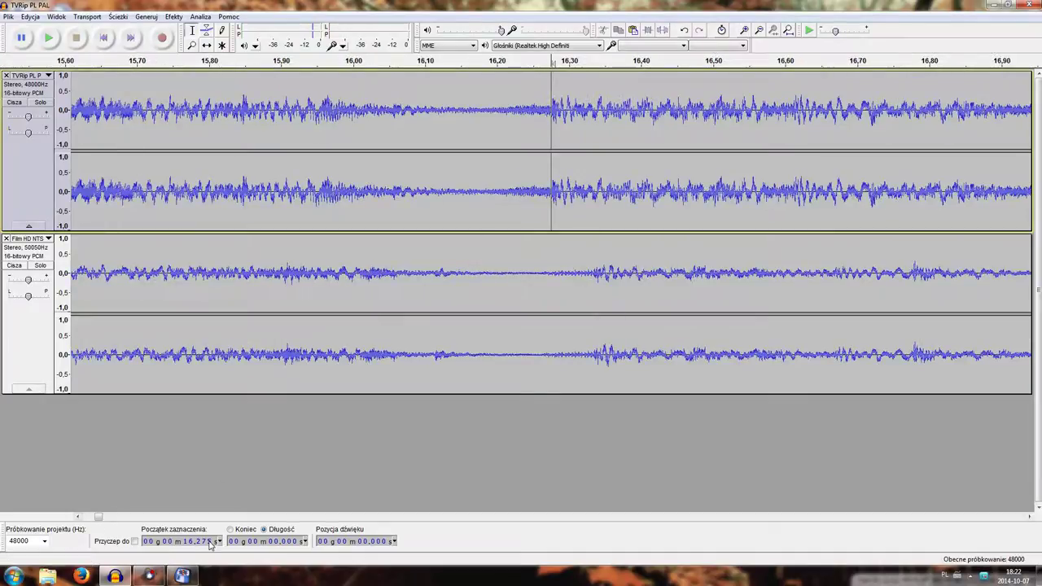
pyautogui.click(596, 271)
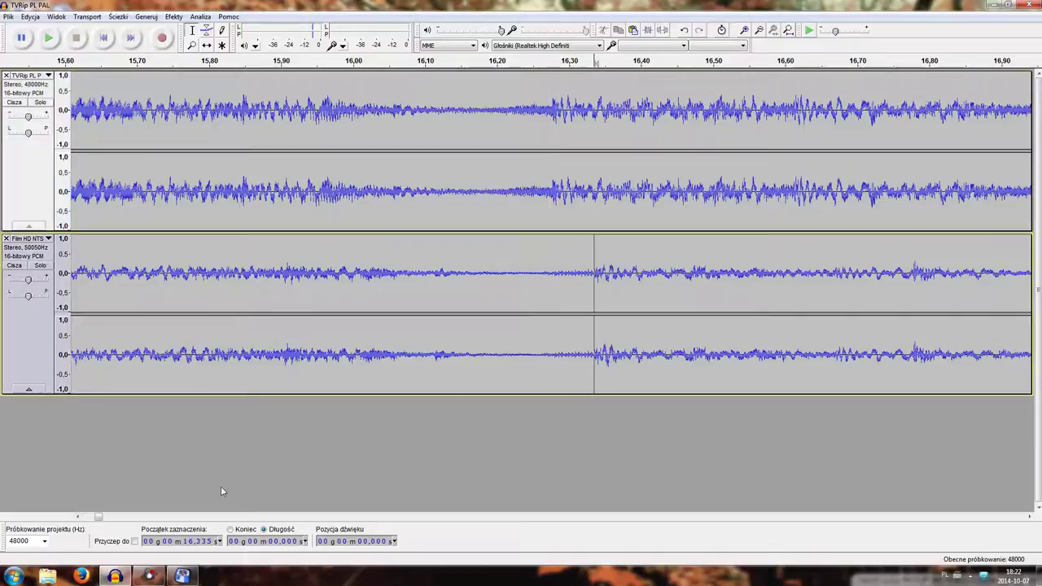
# - Insert 0.060 s of silence in the TVRip PL PAL track at about 3.525 s, in the gap after the pasted intro
pyautogui.click(91, 517)
pyautogui.moveTo(92, 522); pyautogui.dragTo(82, 518)
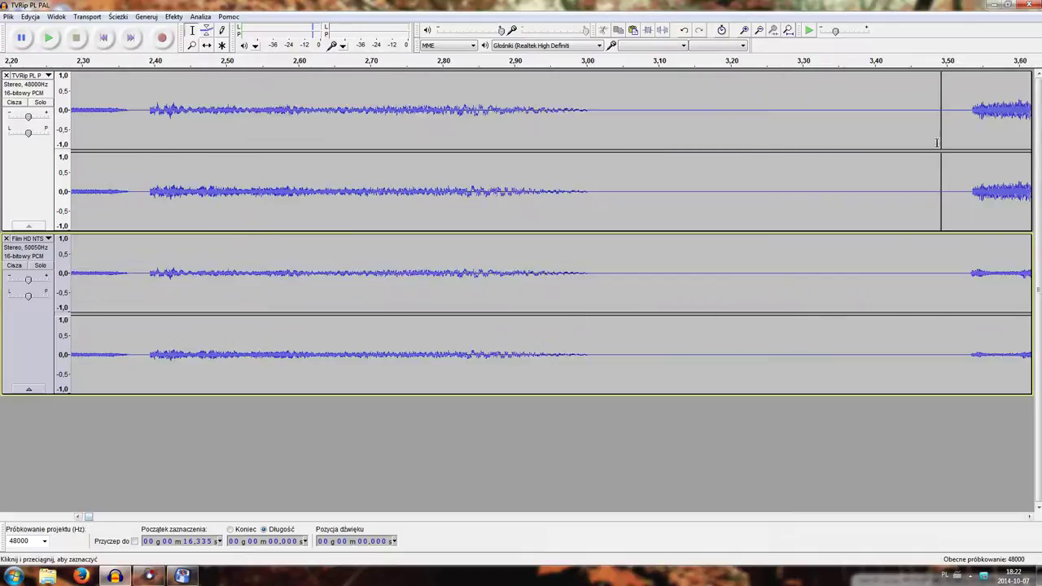
pyautogui.click(966, 114)
pyautogui.click(174, 16)
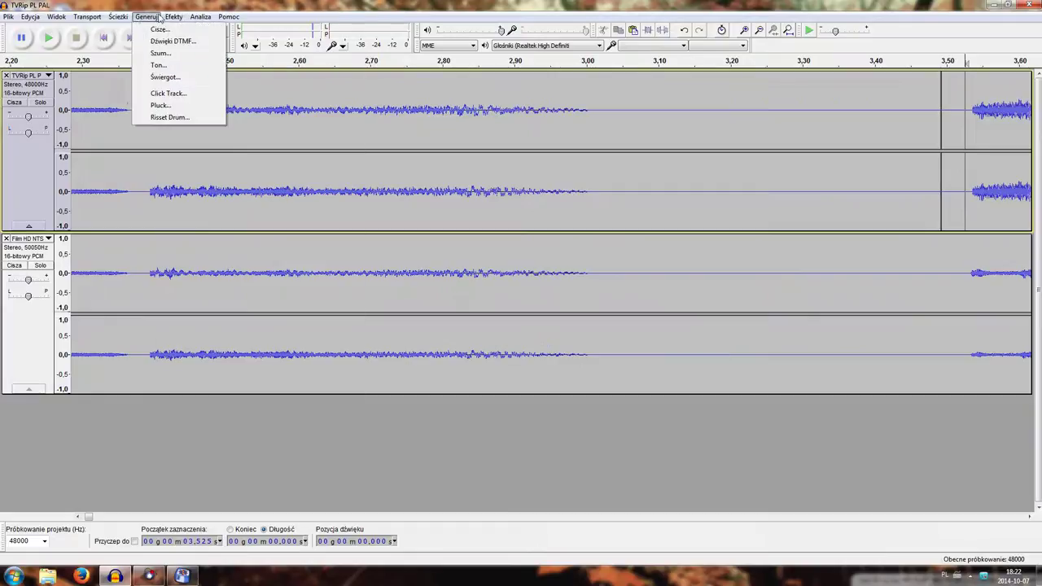
pyautogui.click(160, 29)
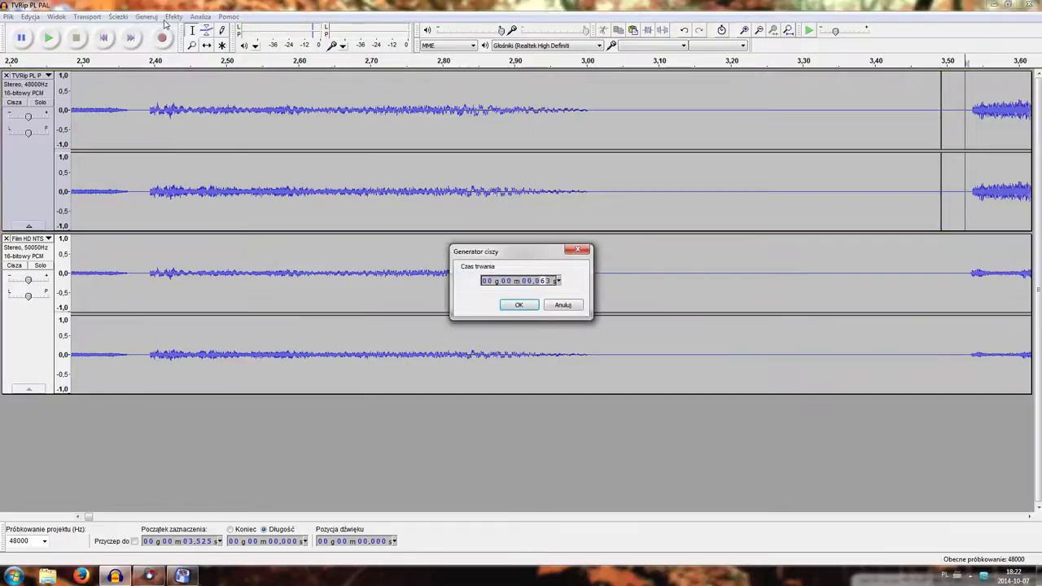
pyautogui.write('0')
pyautogui.press('Return')
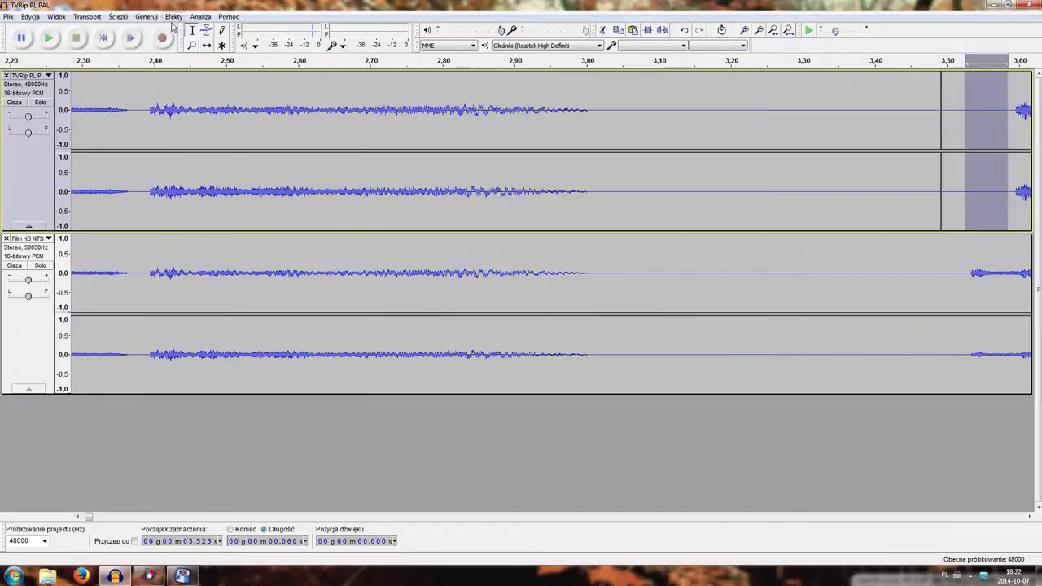
# - Check both tracks' alignment along the timeline and compare where the sound resumes after the pause around 45.5 s
pyautogui.click(760, 31)
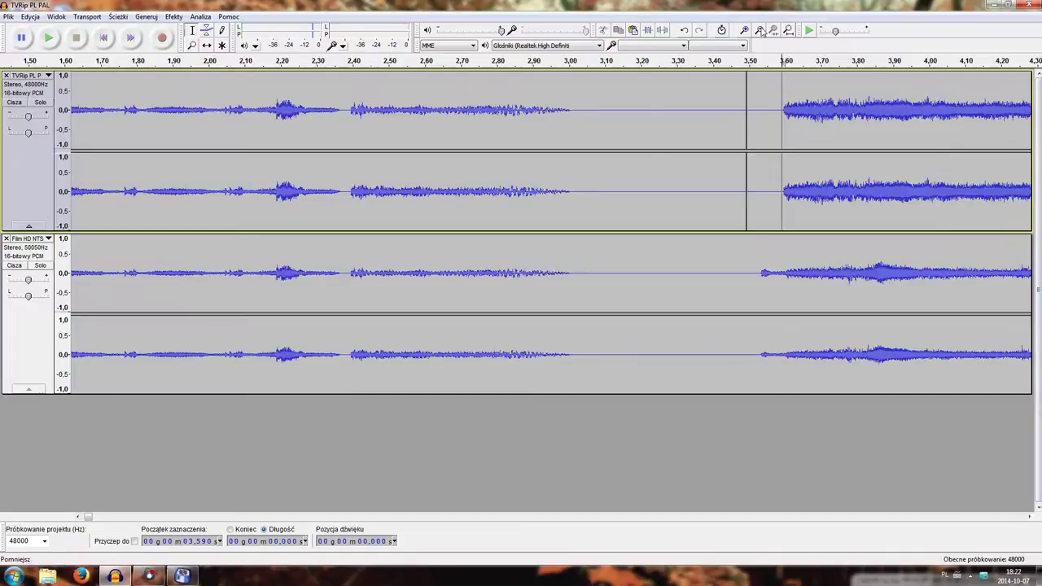
pyautogui.click(759, 30)
pyautogui.click(760, 30)
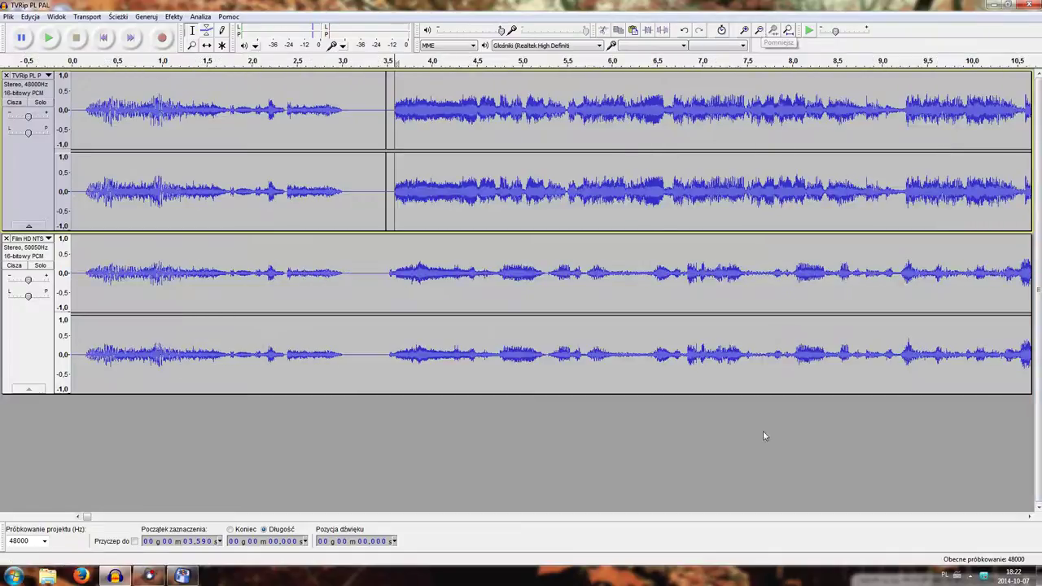
pyautogui.click(388, 517)
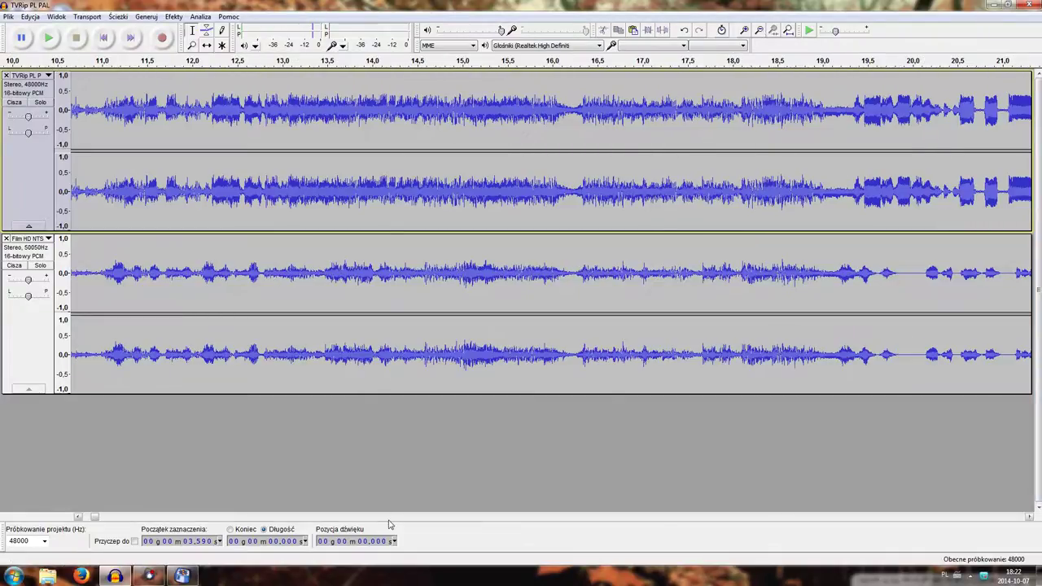
pyautogui.click(389, 517)
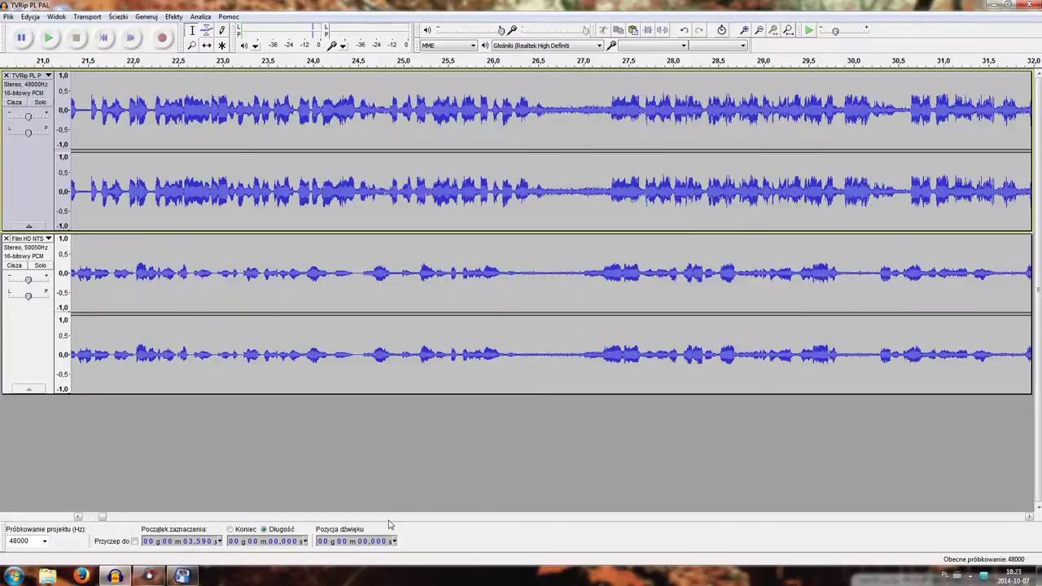
pyautogui.click(389, 517)
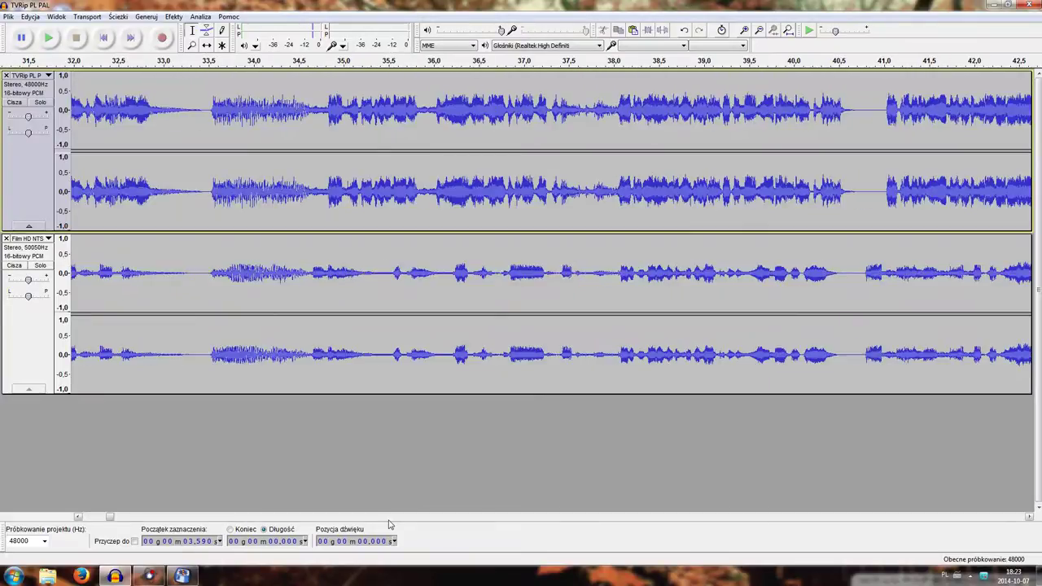
pyautogui.click(388, 518)
pyautogui.click(358, 191)
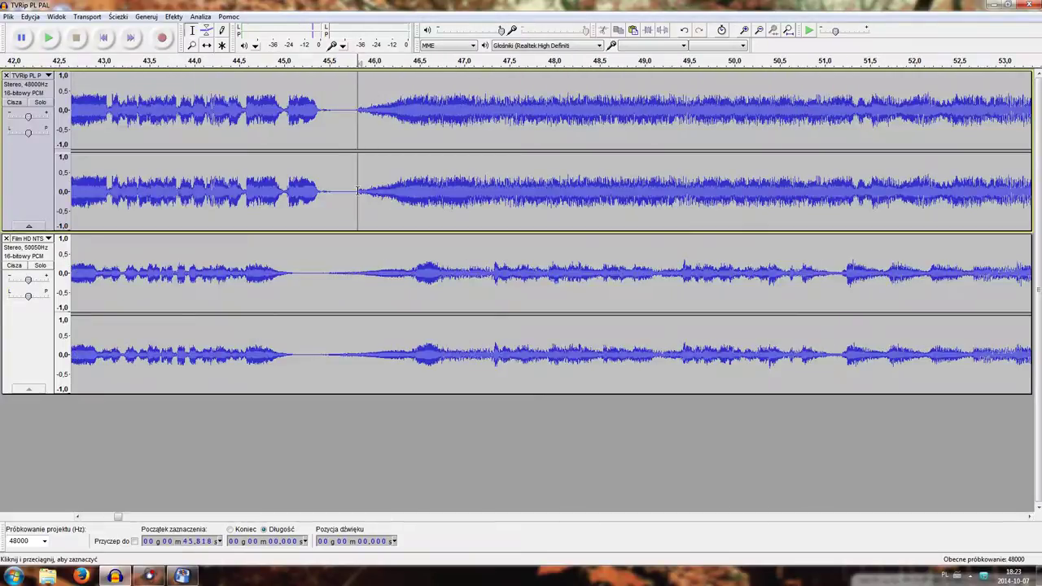
pyautogui.click(330, 276)
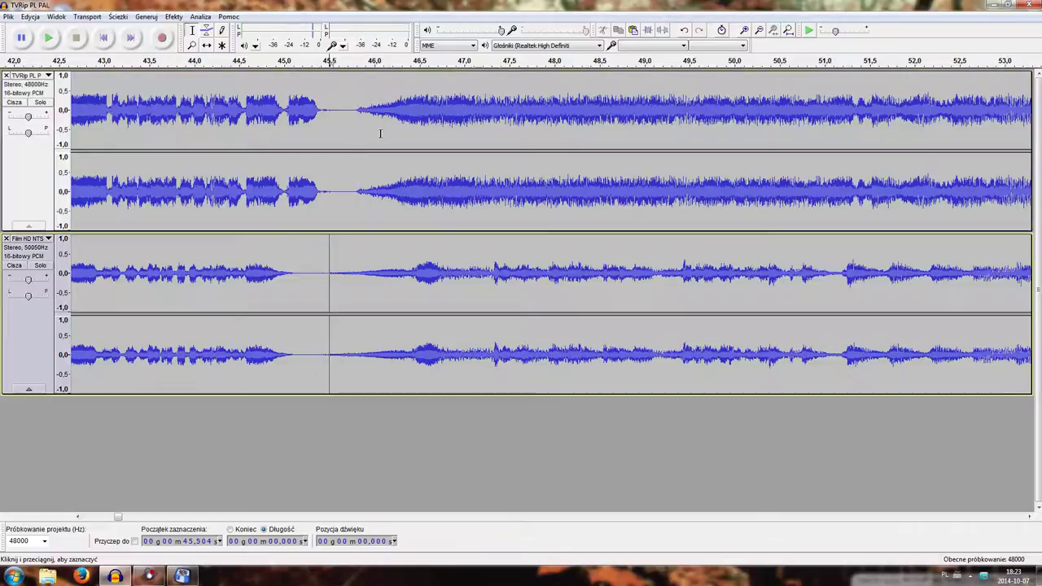
# - Mark the matching onset shortly after 1:00 in each track to measure the offset between them
pyautogui.click(892, 519)
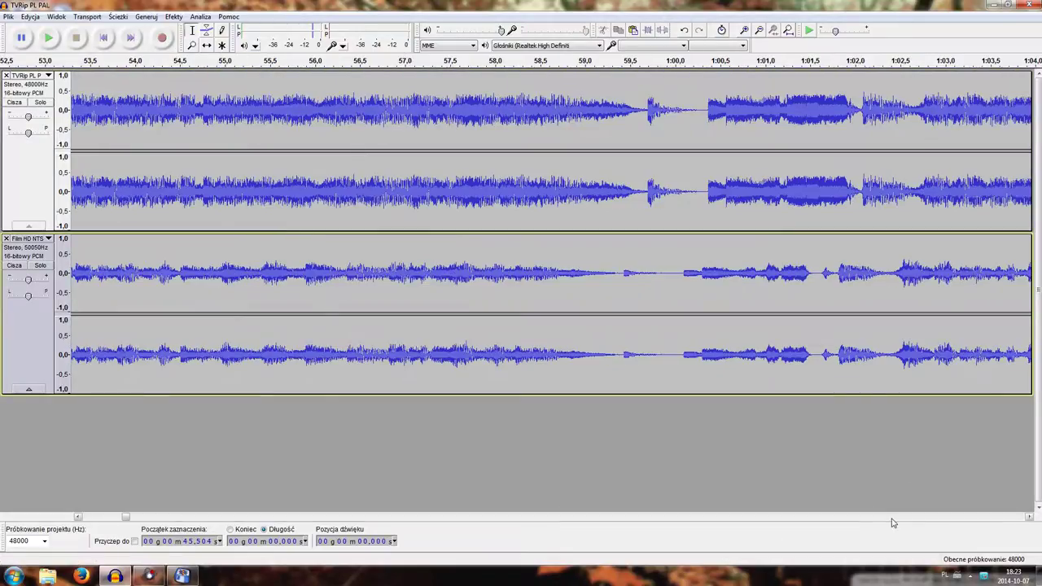
pyautogui.click(727, 189)
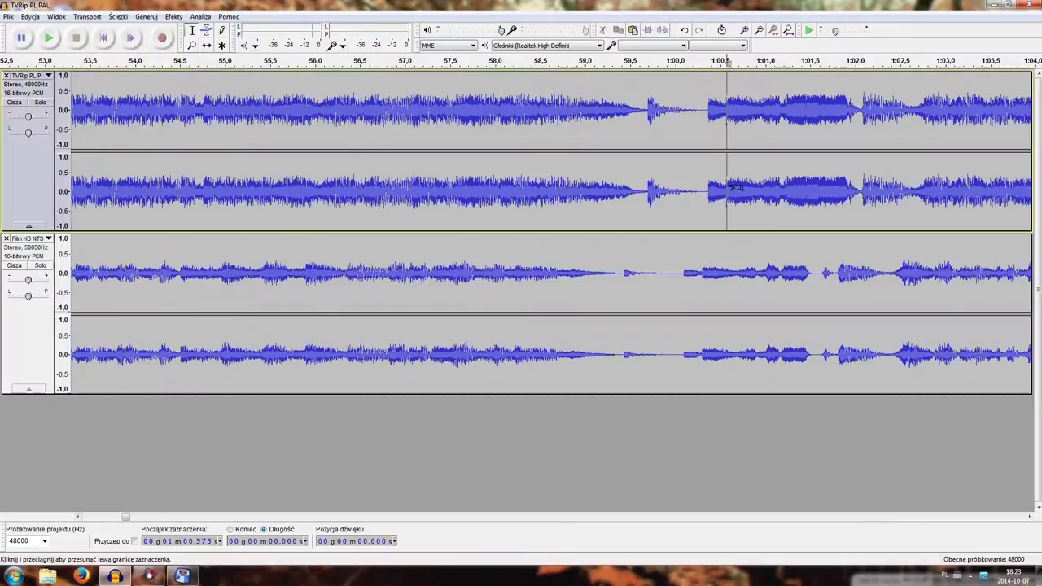
pyautogui.click(744, 30)
pyautogui.click(743, 30)
pyautogui.click(744, 30)
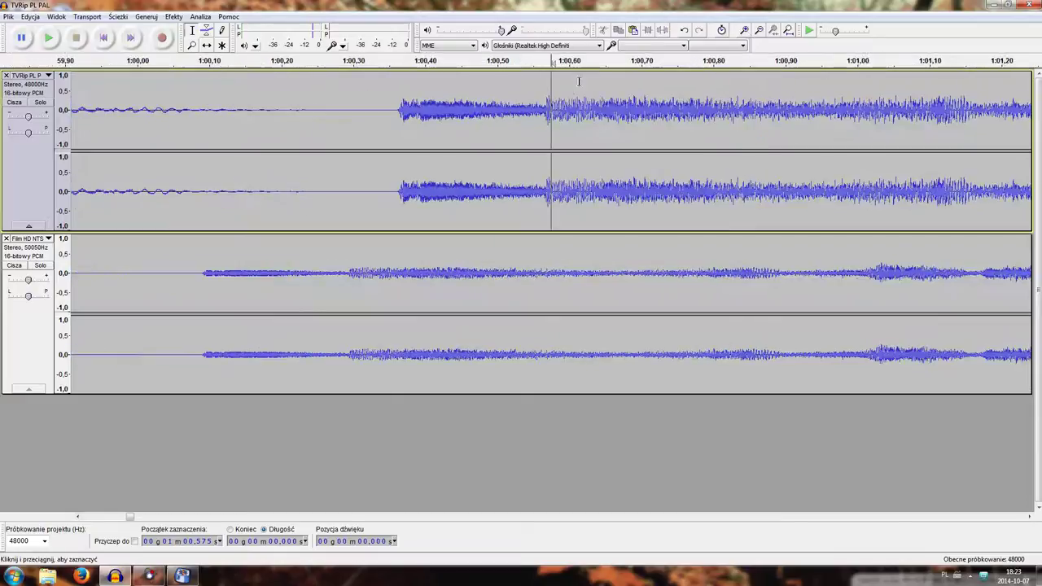
pyautogui.click(547, 109)
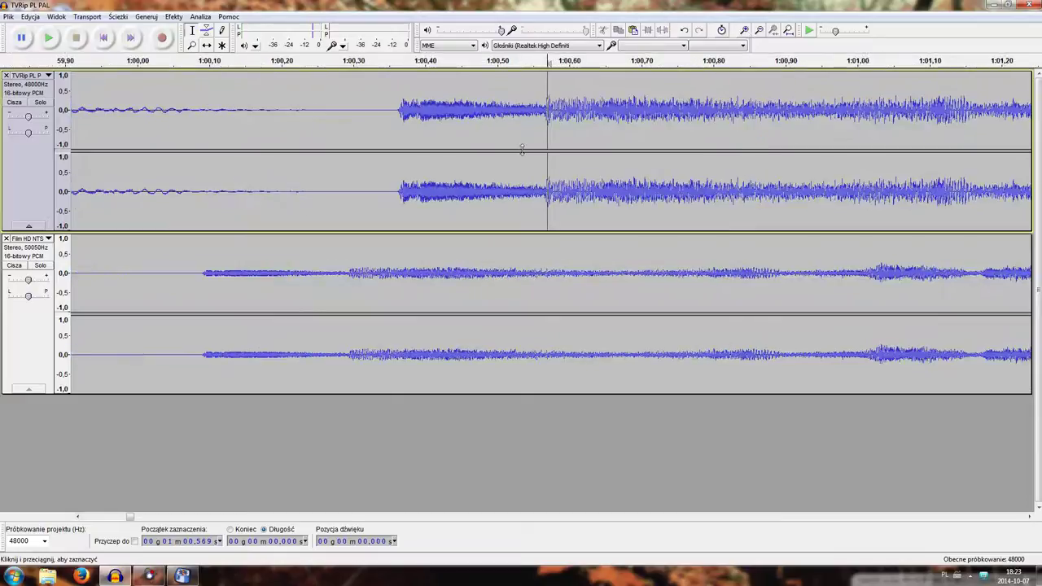
pyautogui.click(349, 272)
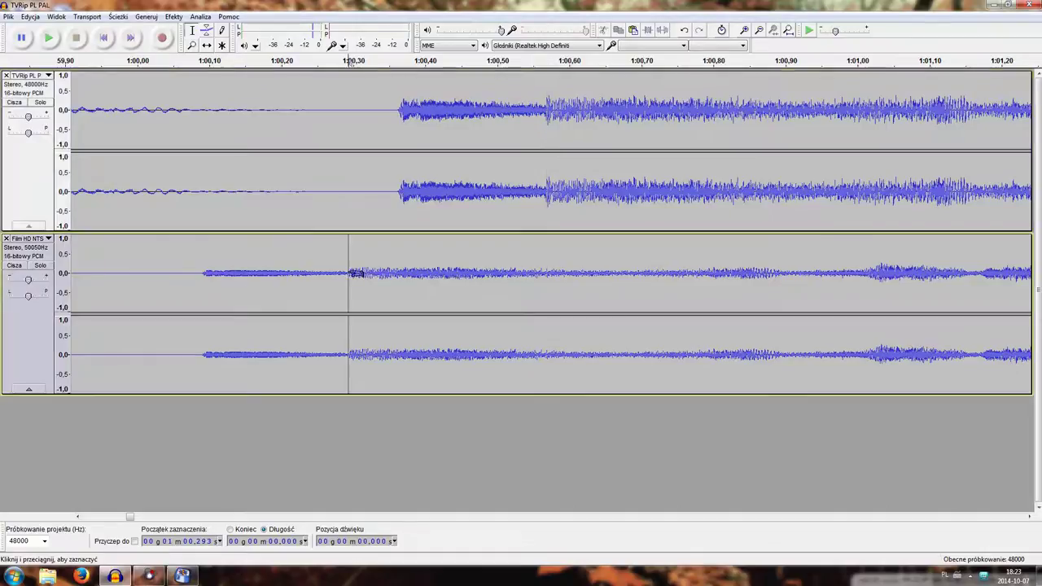
# - Delete about 0.27 s of audio from the TVRip PL PAL track starting at 45.523 s, in the quiet pause
pyautogui.click(96, 518)
pyautogui.click(96, 517)
pyautogui.click(96, 518)
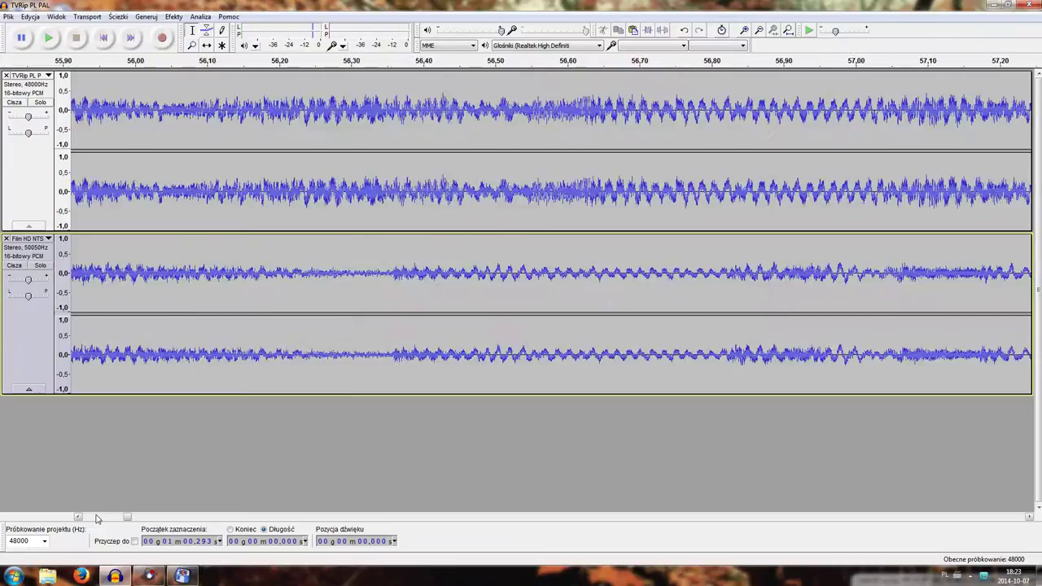
pyautogui.click(96, 518)
pyautogui.click(96, 518)
pyautogui.click(96, 517)
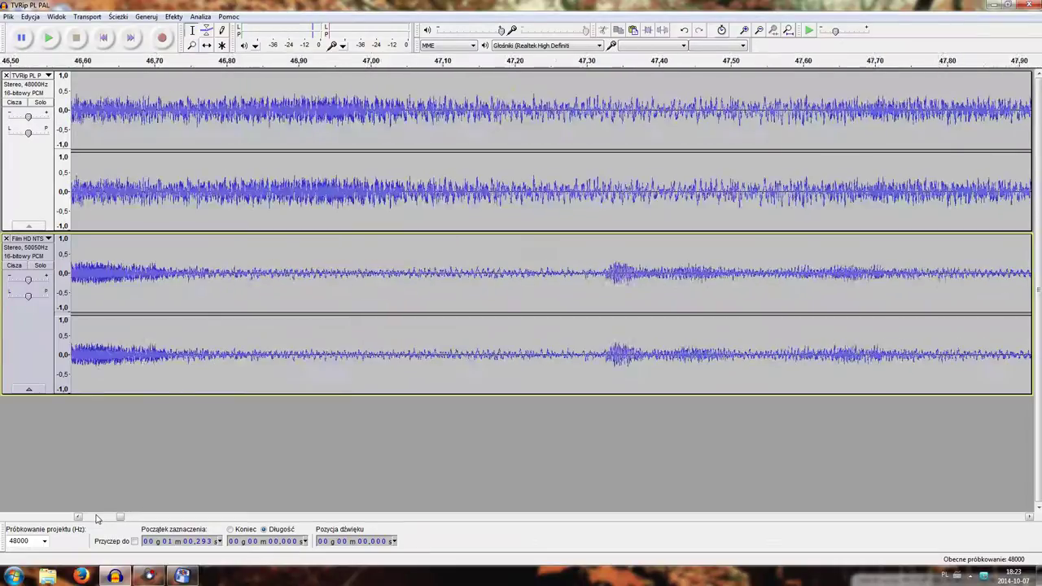
pyautogui.click(96, 518)
pyautogui.moveTo(461, 109); pyautogui.dragTo(266, 131)
pyautogui.press('Delete')
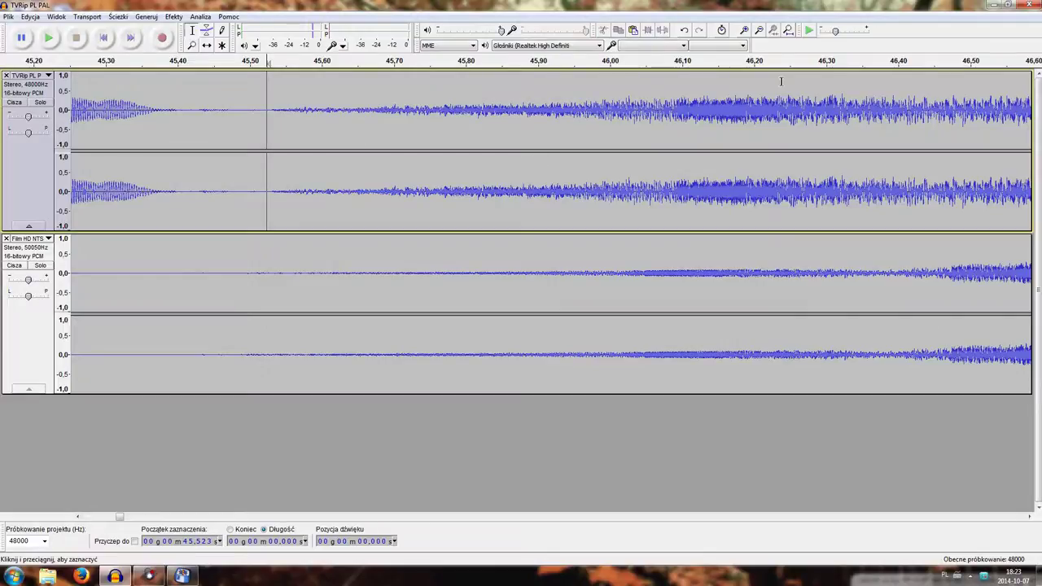
# - Check both tracks' alignment along the timeline from about 40 s to 1:44, looking for the next mismatch
pyautogui.click(759, 30)
pyautogui.click(759, 30)
pyautogui.click(759, 30)
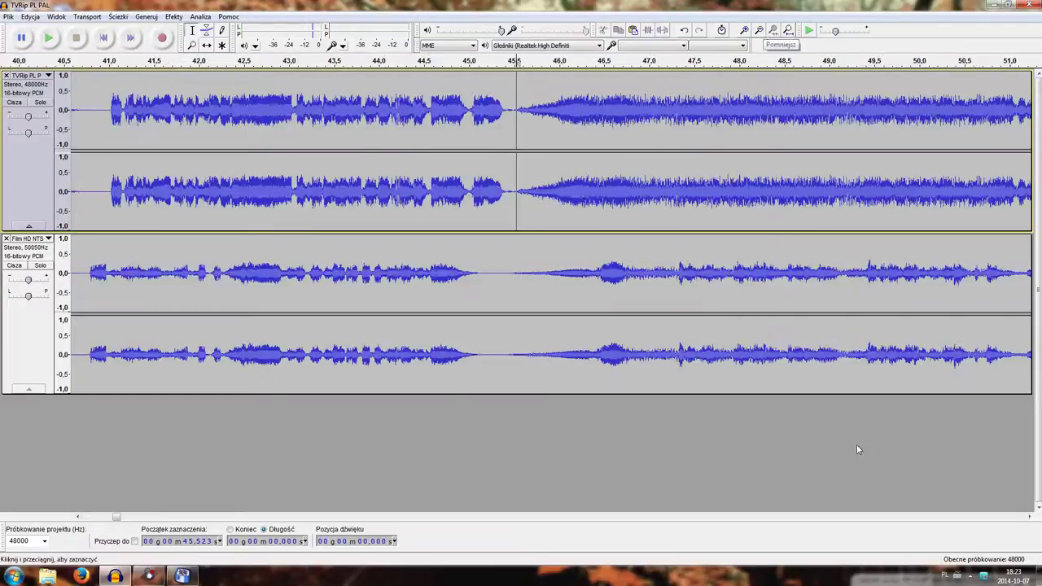
pyautogui.click(912, 517)
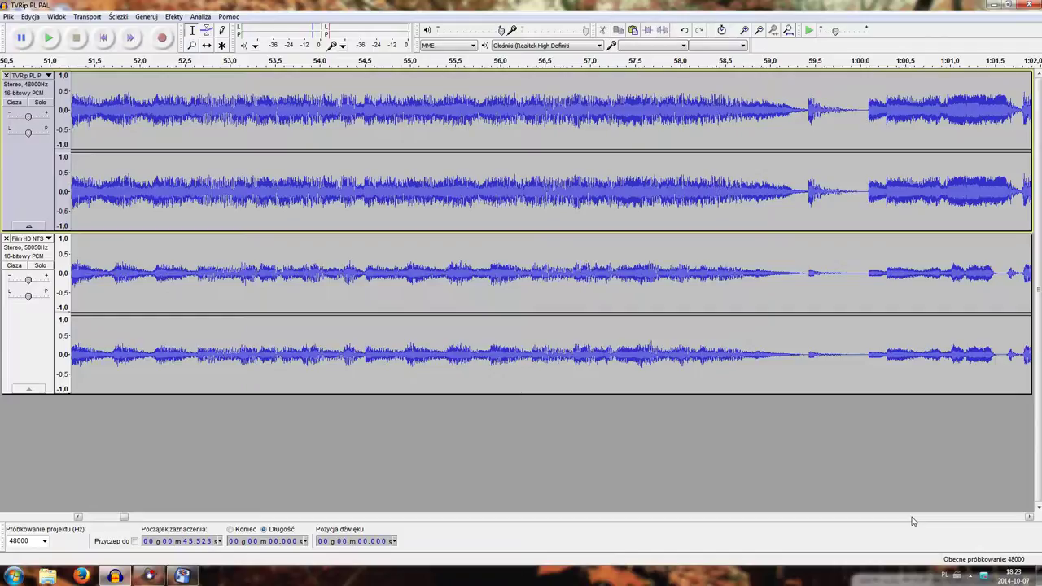
pyautogui.click(912, 517)
pyautogui.click(912, 517)
pyautogui.click(913, 517)
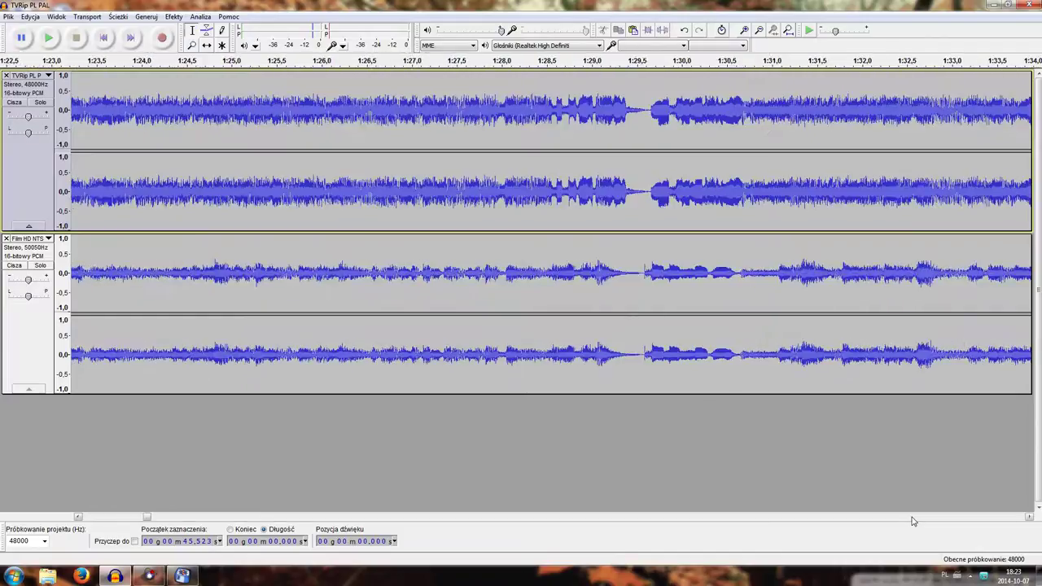
pyautogui.click(913, 517)
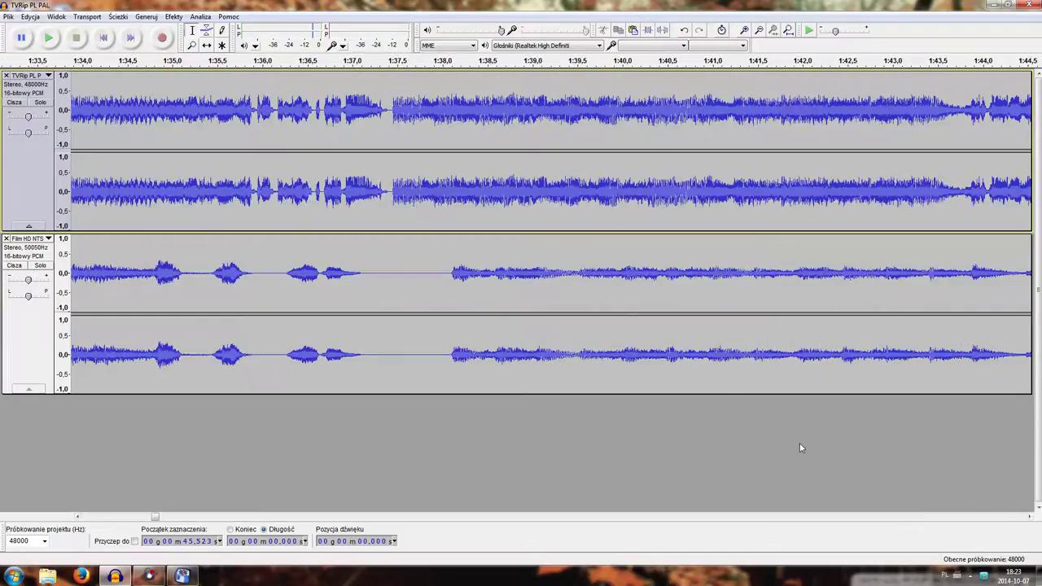
# - Mark where the sound resumes in each track, near 1:37.4 and 1:38.1, to measure their offset
pyautogui.click(392, 192)
pyautogui.click(743, 30)
pyautogui.click(744, 30)
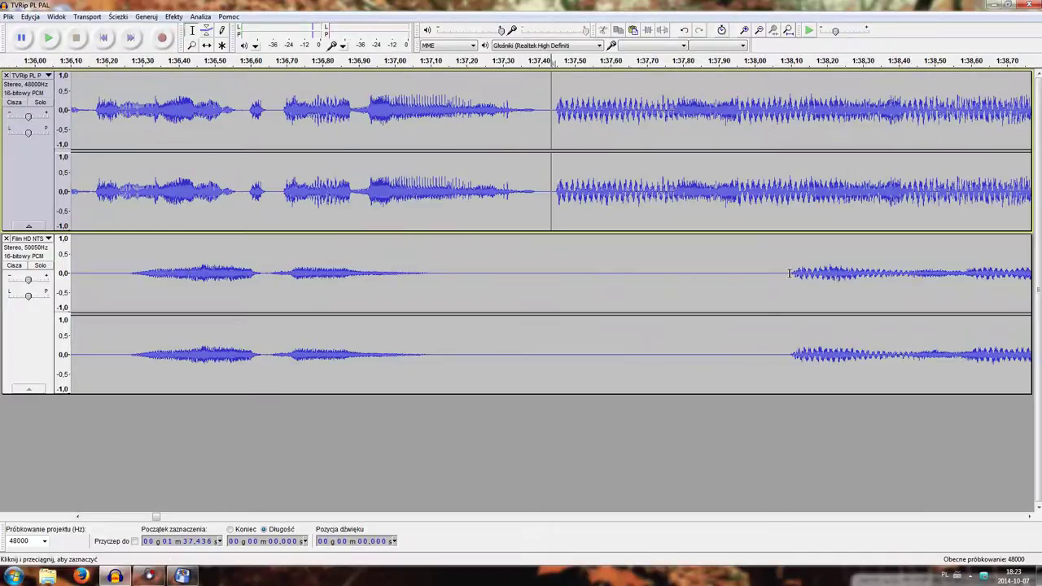
pyautogui.click(790, 272)
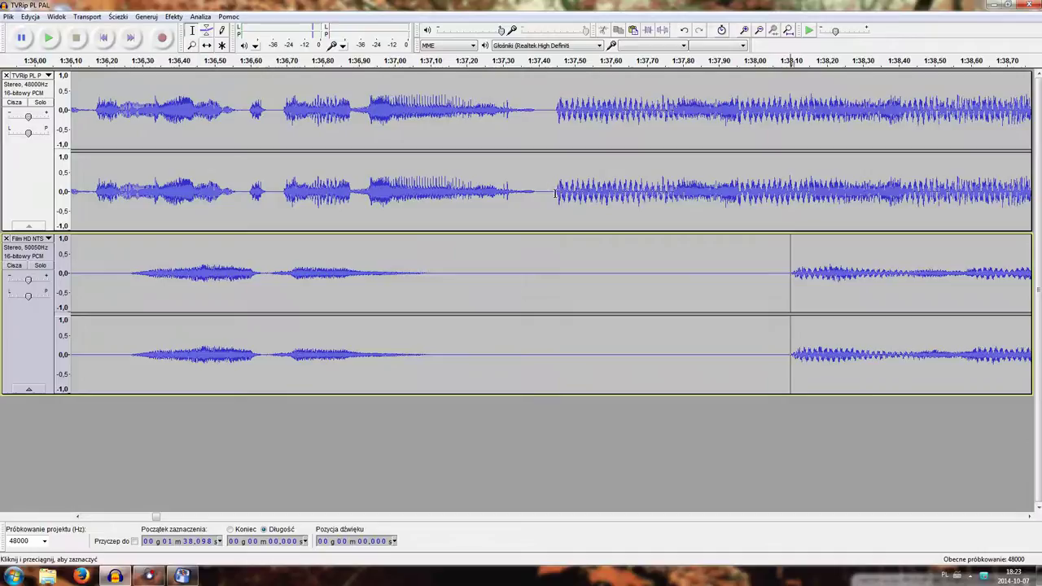
pyautogui.click(554, 193)
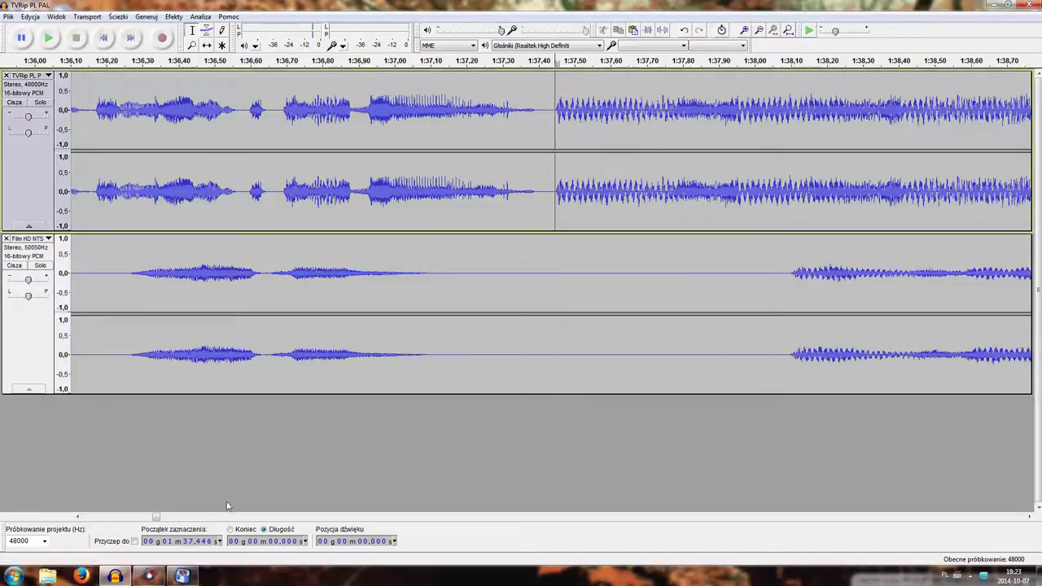
# - Insert 0.660 s of silence in the TVRip PL PAL track at 1:37.431 and check the onset against the film track
pyautogui.click(550, 109)
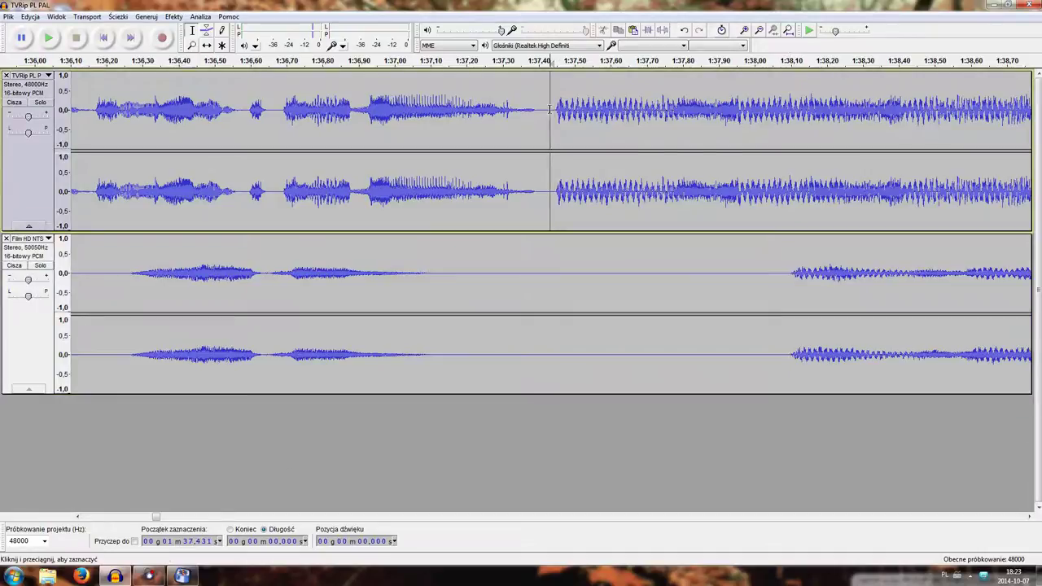
pyautogui.click(147, 16)
pyautogui.click(163, 28)
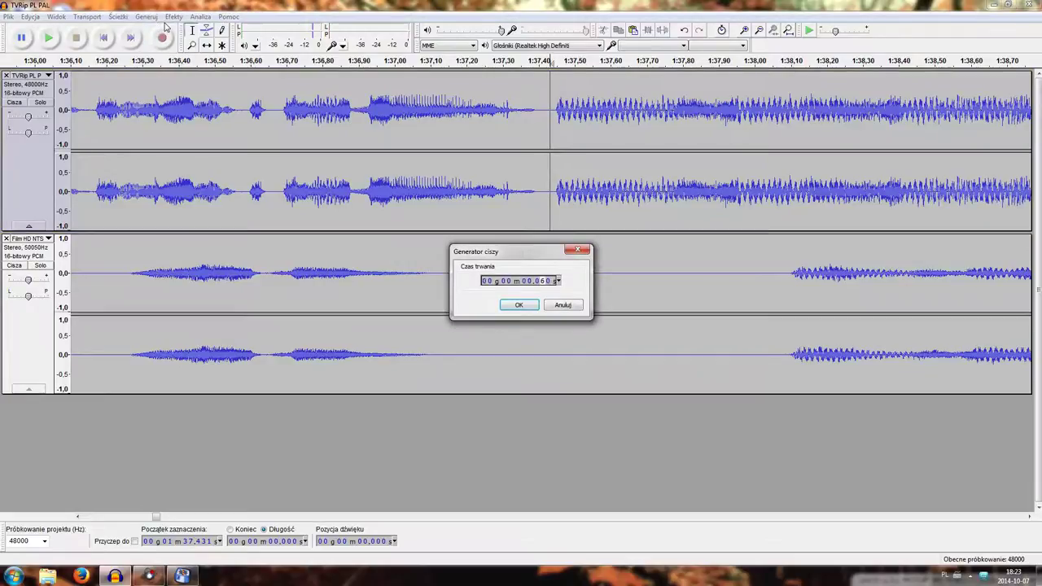
pyautogui.press('Return')
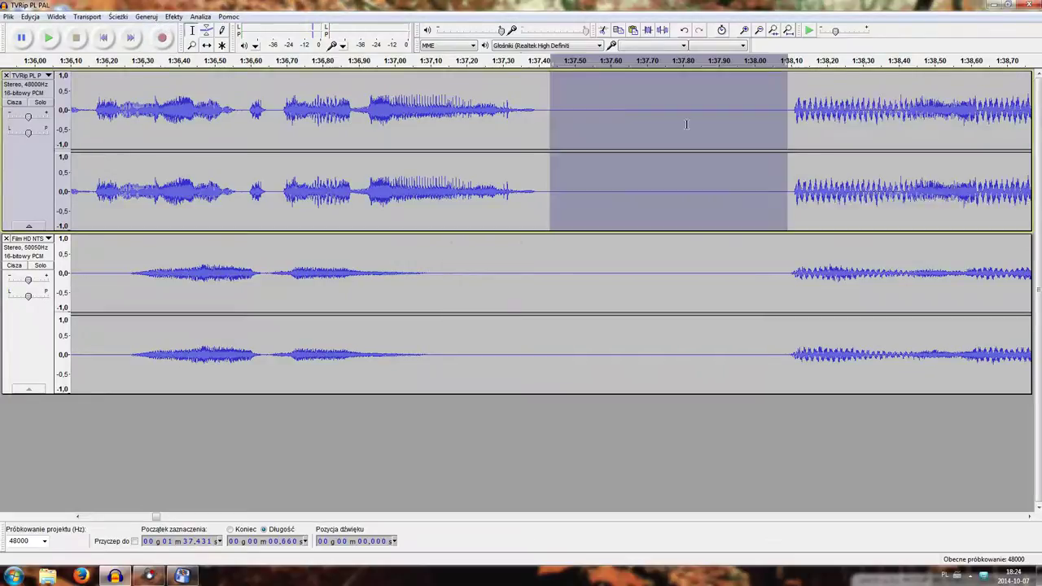
pyautogui.click(797, 203)
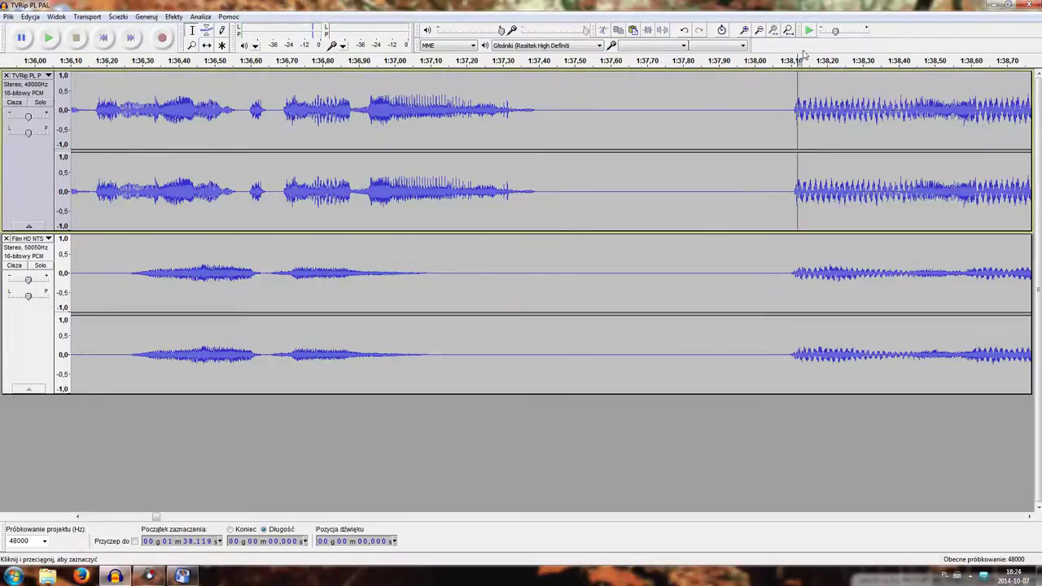
# - Check the alignment up to about 11:16 and mark the matching onsets near 11:11.4 and 11:12.1 to measure their offset
pyautogui.click(759, 31)
pyautogui.click(759, 31)
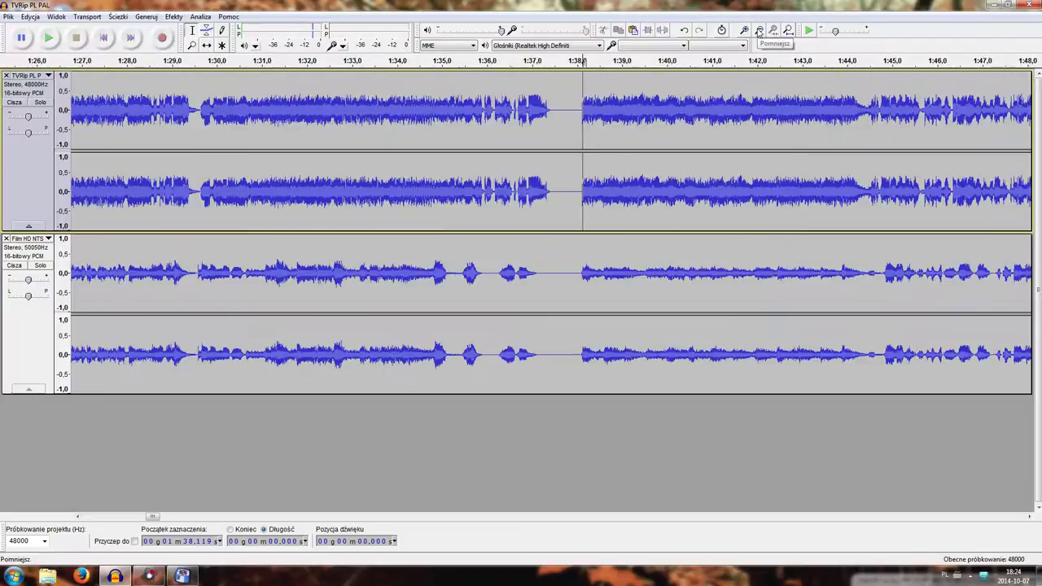
pyautogui.click(758, 31)
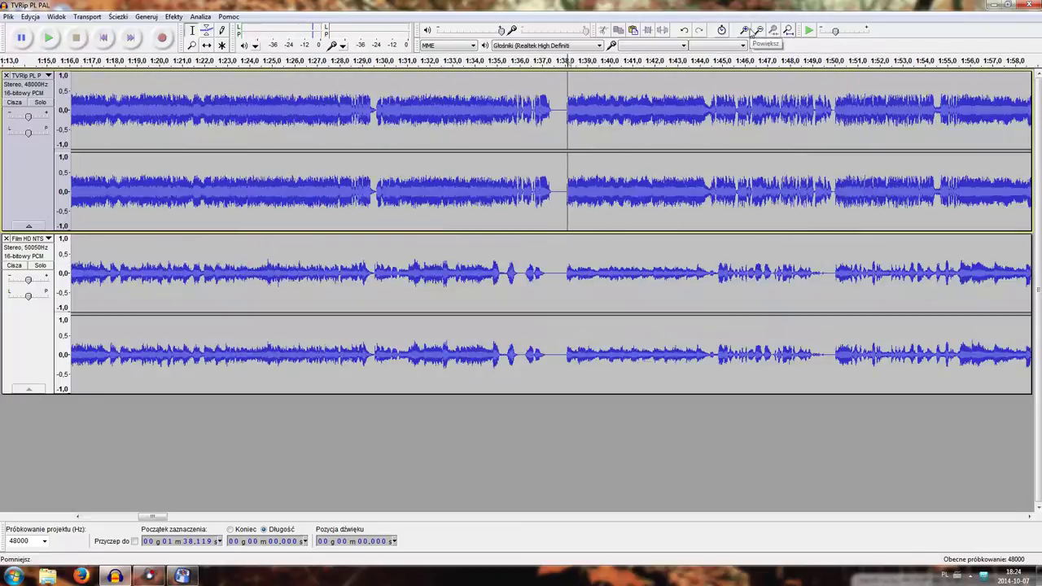
pyautogui.click(747, 31)
pyautogui.moveTo(154, 518); pyautogui.dragTo(567, 535)
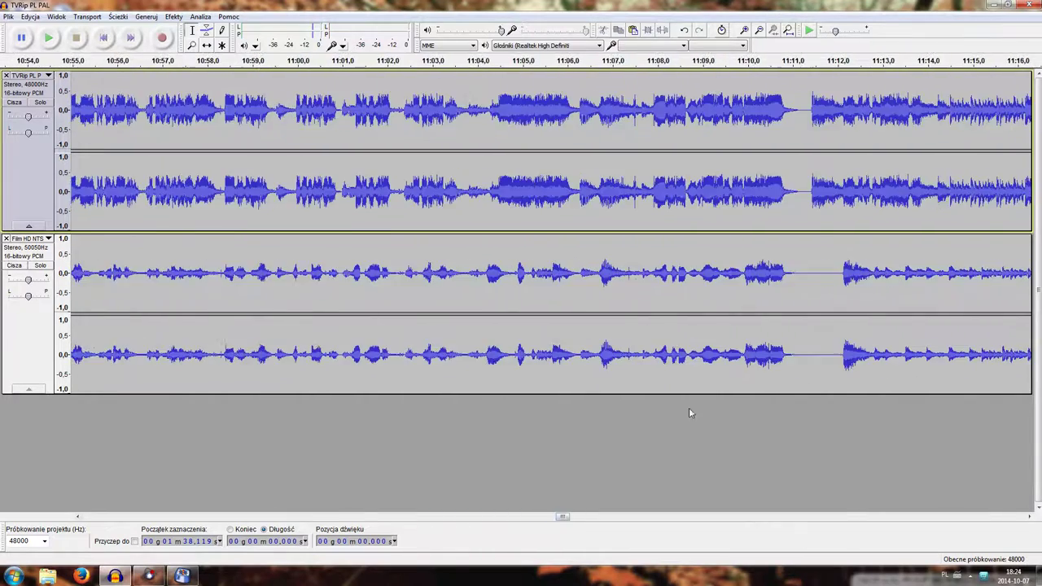
pyautogui.click(811, 115)
pyautogui.click(744, 30)
pyautogui.click(743, 30)
pyautogui.click(744, 30)
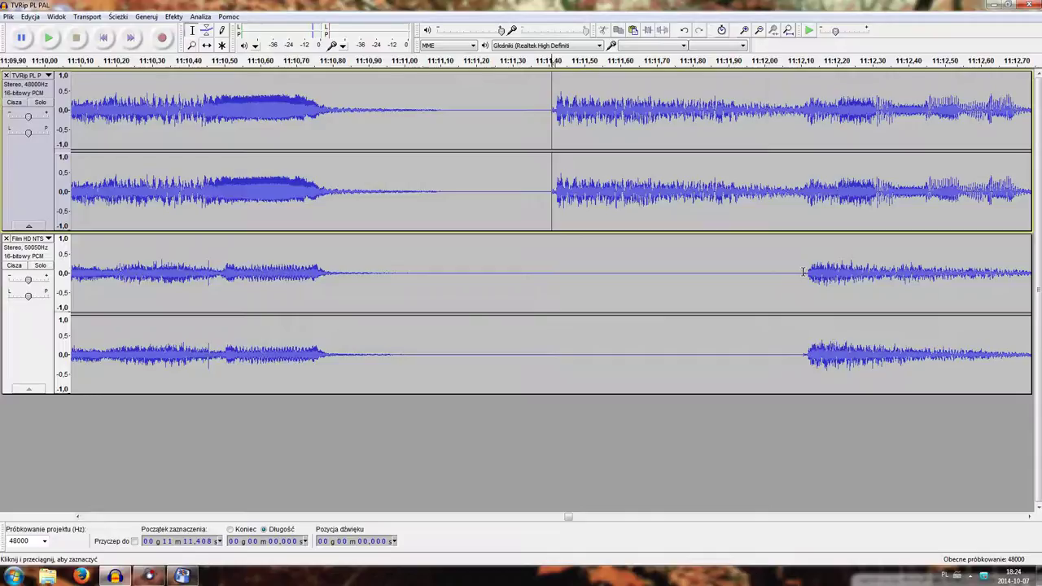
pyautogui.click(804, 274)
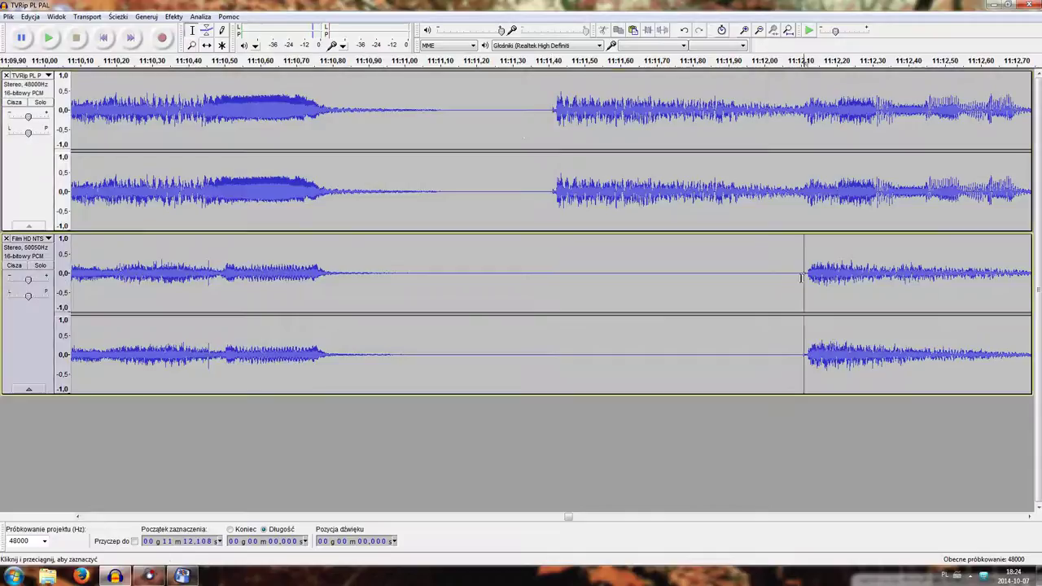
# - Insert 0.700 s of silence in the TVRip PL PAL track at 11:11.354 and check the onset against the film track
pyautogui.click(532, 110)
pyautogui.click(146, 17)
pyautogui.click(163, 28)
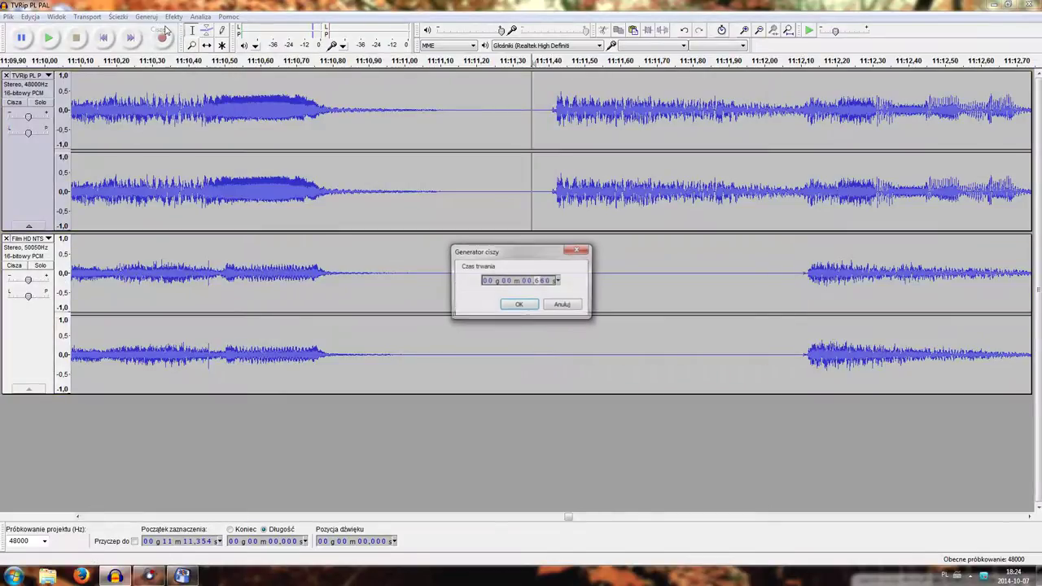
pyautogui.press('Return')
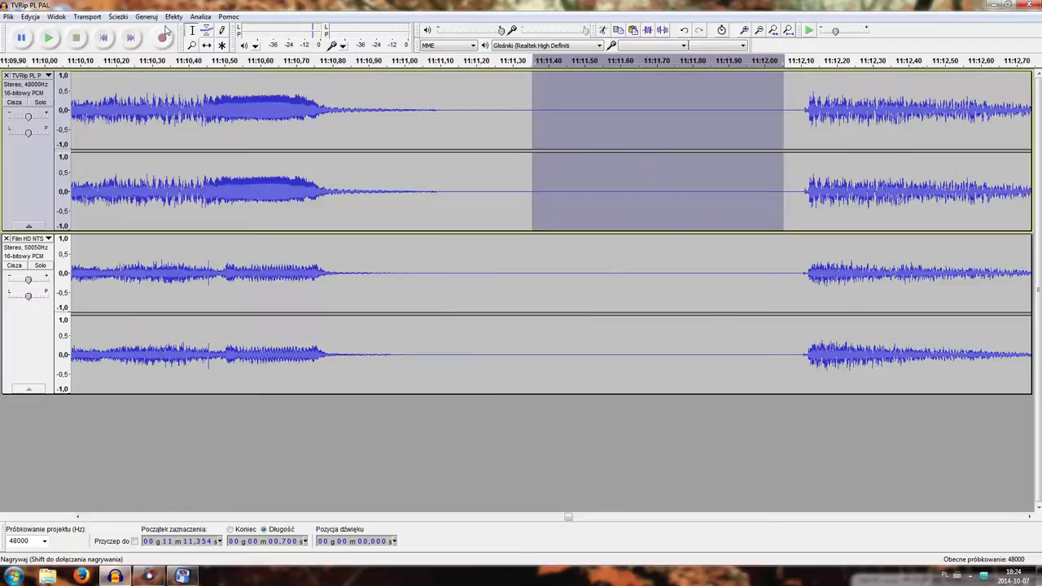
pyautogui.click(806, 186)
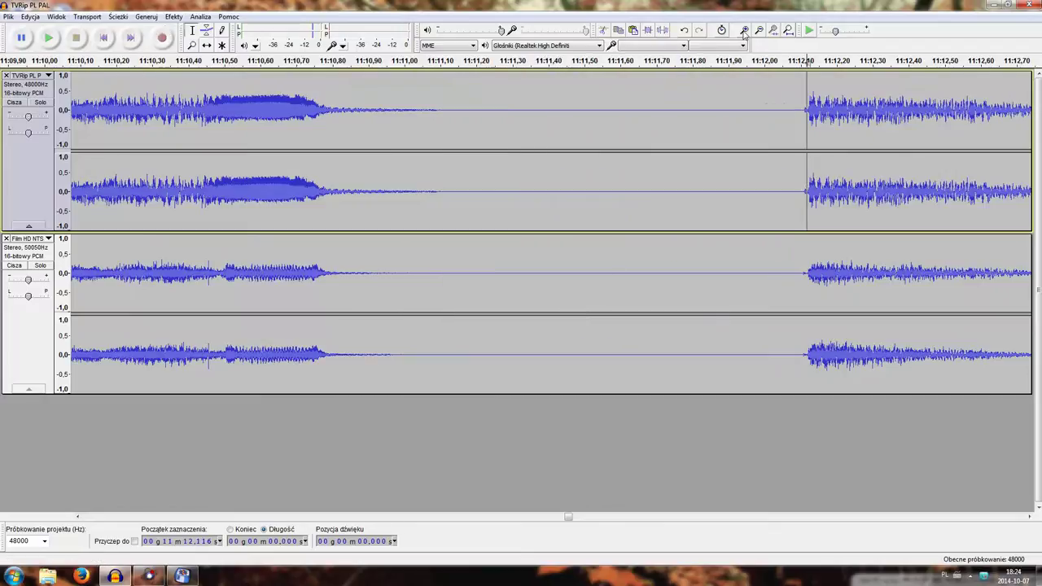
# - Check the alignment up to about 15:31 and mark the matching onsets near 15:24.9 and 15:25.6 to measure their offset
pyautogui.click(745, 30)
pyautogui.click(758, 30)
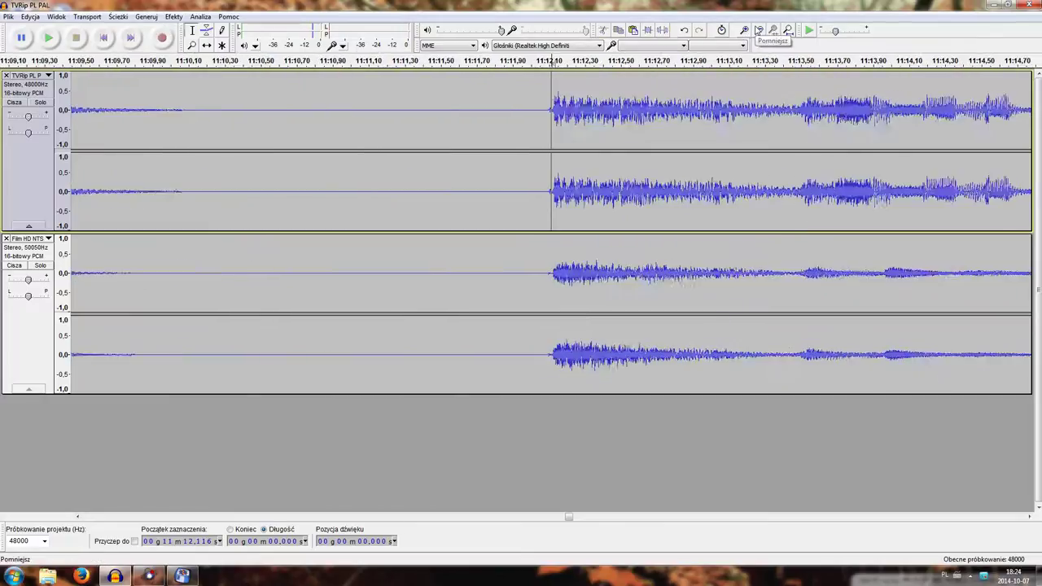
pyautogui.click(759, 30)
pyautogui.click(758, 30)
pyautogui.click(758, 31)
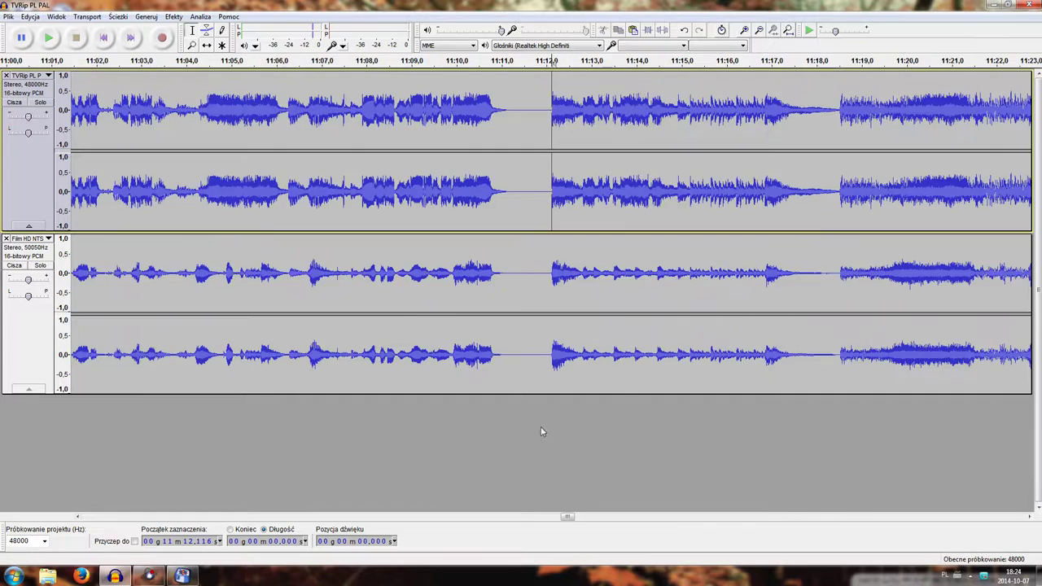
pyautogui.moveTo(572, 521); pyautogui.dragTo(747, 525)
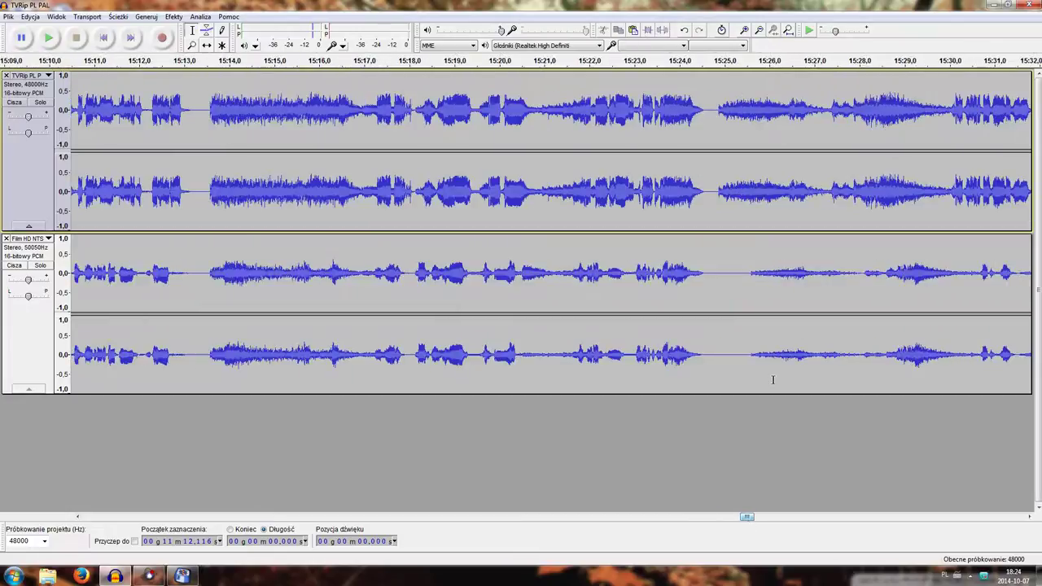
pyautogui.click(752, 275)
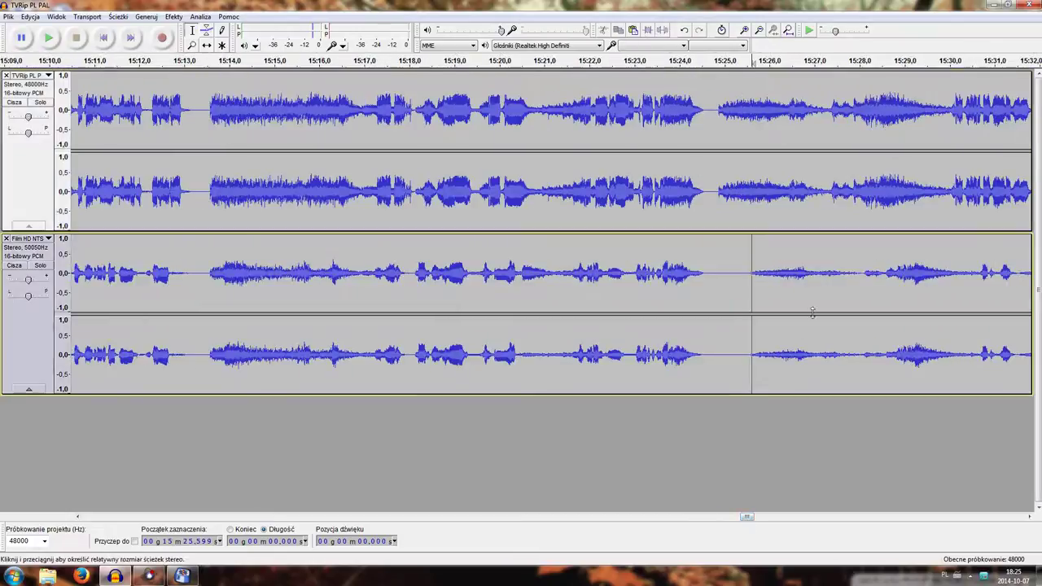
pyautogui.click(744, 30)
pyautogui.click(745, 30)
pyautogui.click(744, 30)
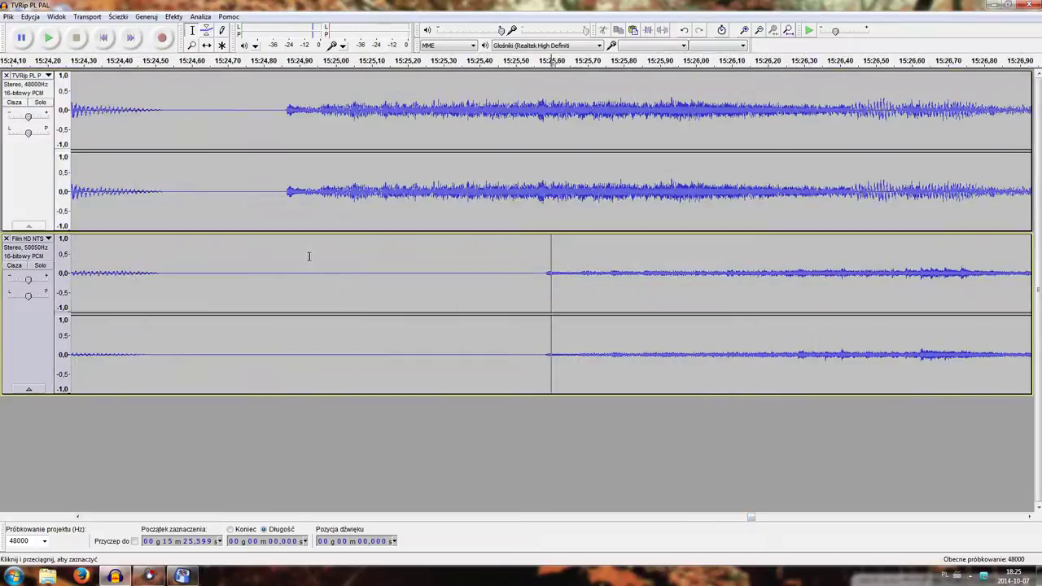
pyautogui.click(293, 191)
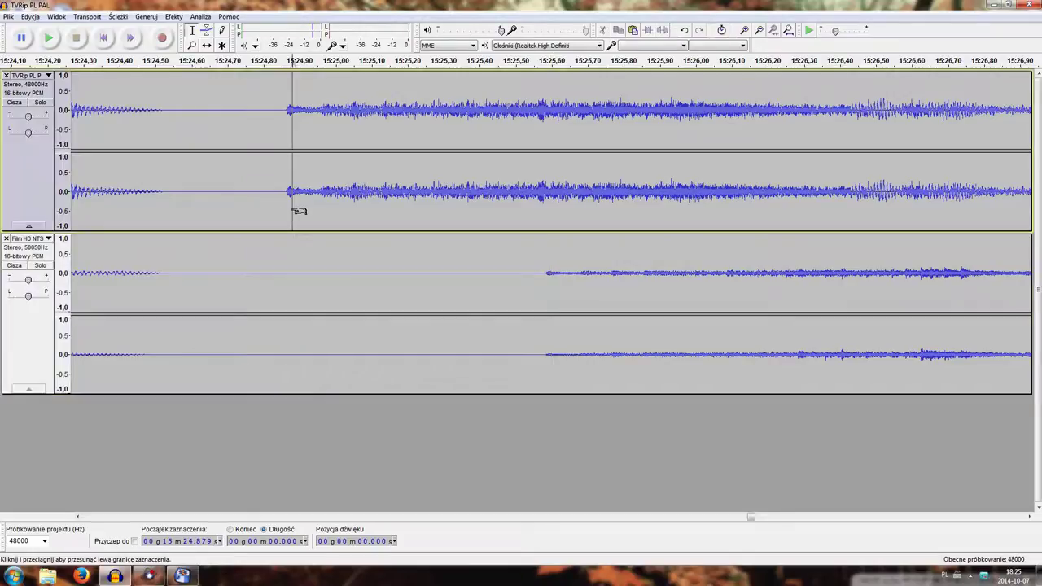
# - Insert 0.730 s of silence in the TVRip PL PAL track at 15:24.732, inside the pause
pyautogui.click(239, 115)
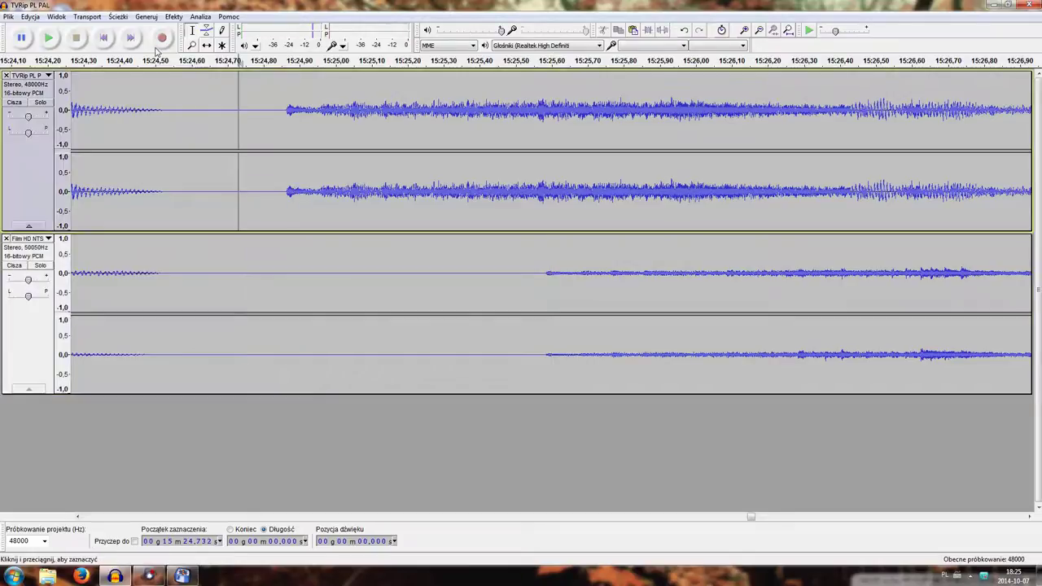
pyautogui.click(146, 17)
pyautogui.click(149, 20)
pyautogui.click(147, 17)
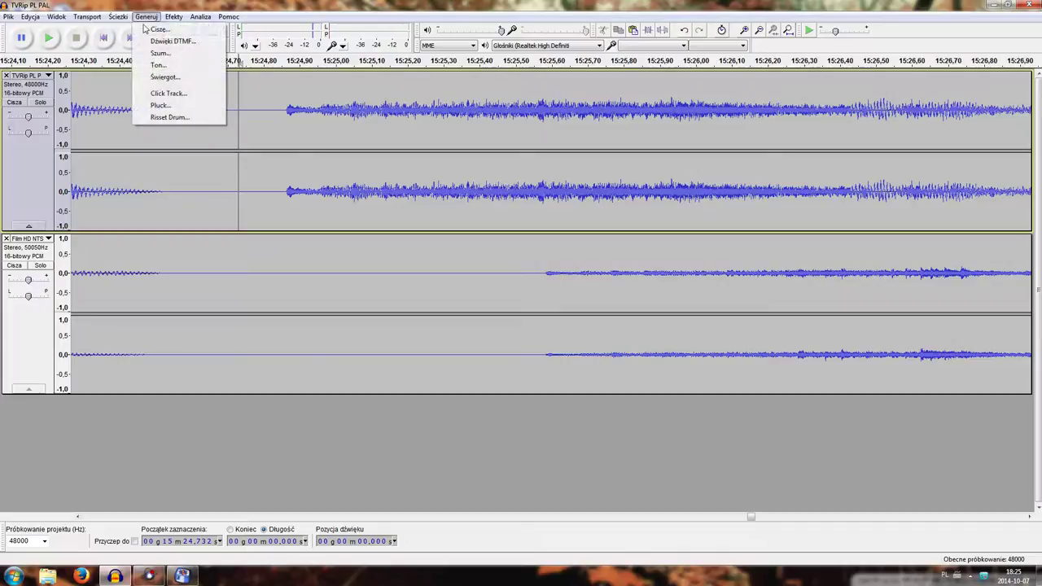
pyautogui.click(158, 30)
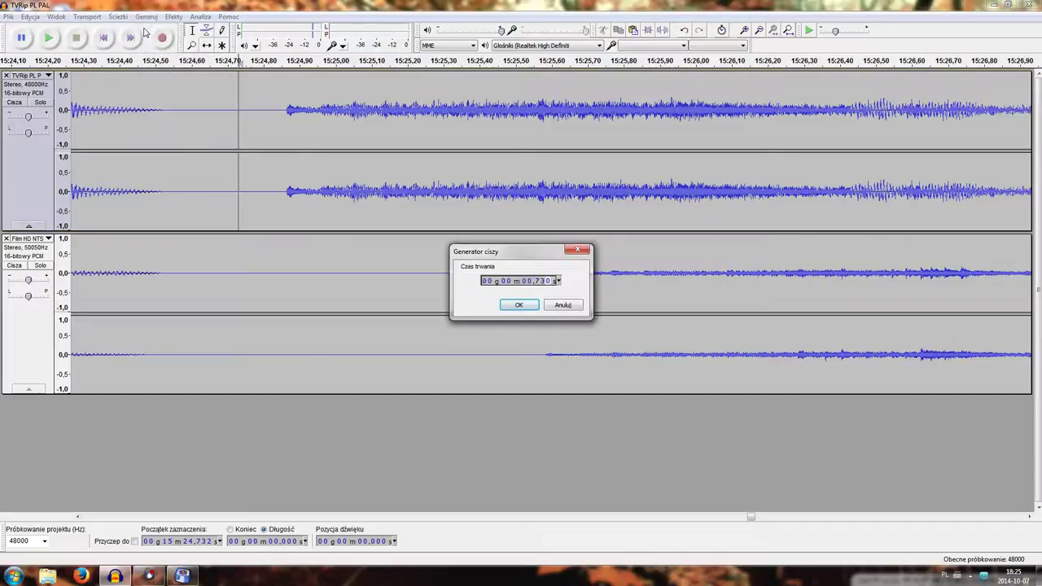
pyautogui.press('Return')
# - Cut two slivers of silence of about 0.006 s each just before the TVRip onset near 15:25.59 to match the film track
pyautogui.click(542, 188)
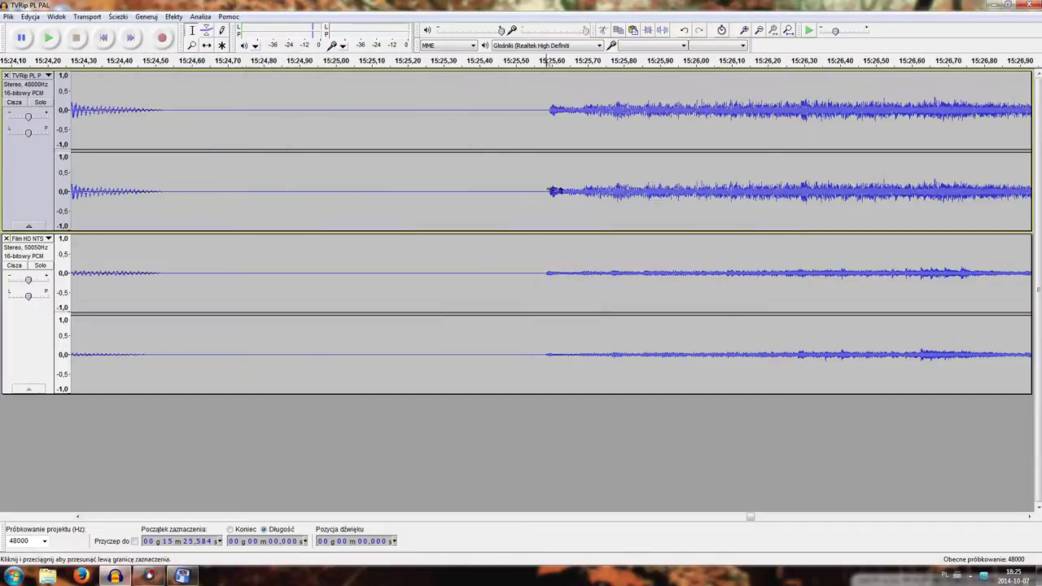
pyautogui.hotkey('ctrl', '1')
pyautogui.hotkey('ctrl', '1')
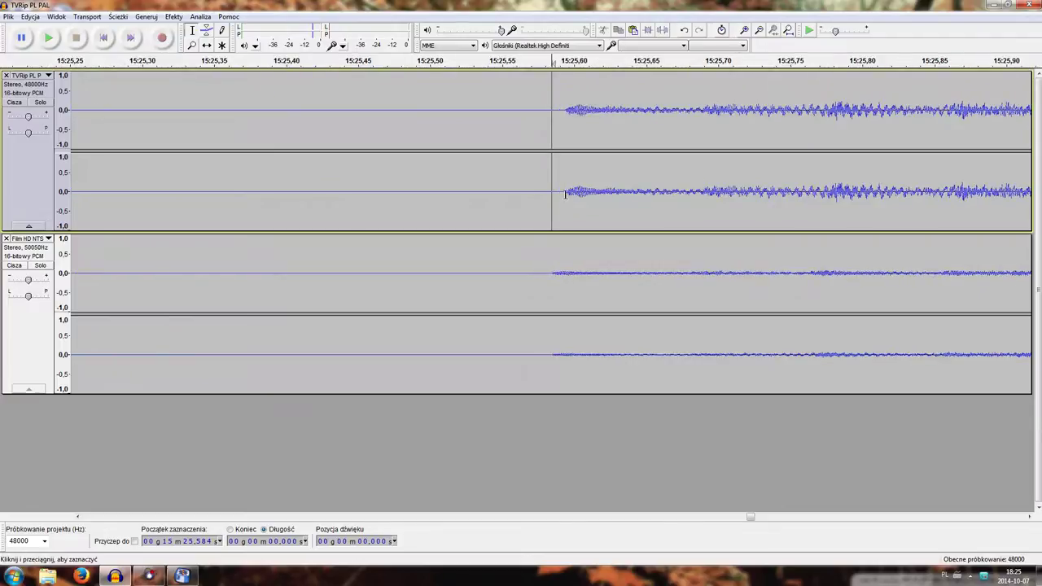
pyautogui.moveTo(562, 193); pyautogui.dragTo(555, 193)
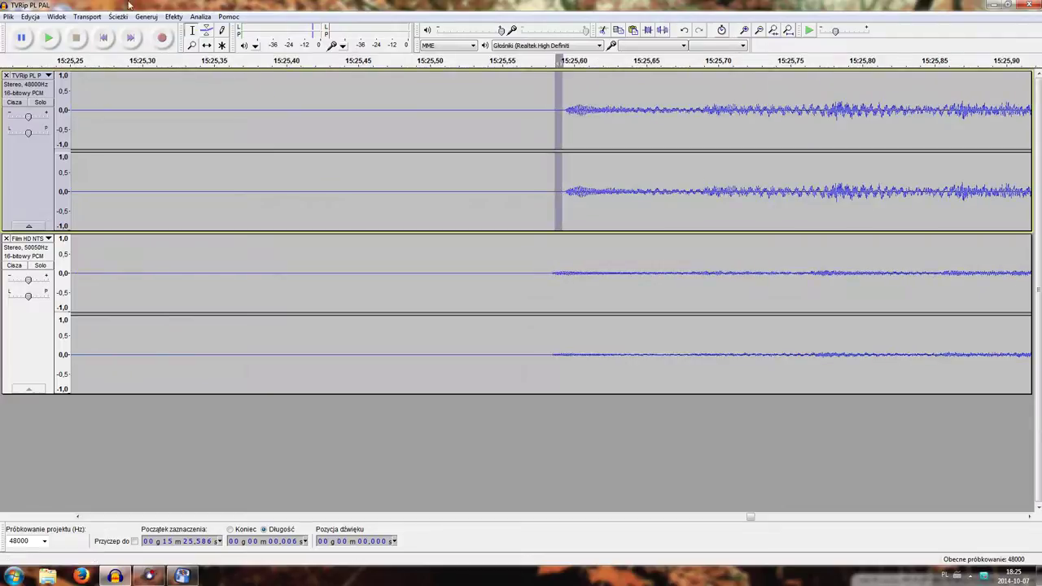
pyautogui.click(33, 17)
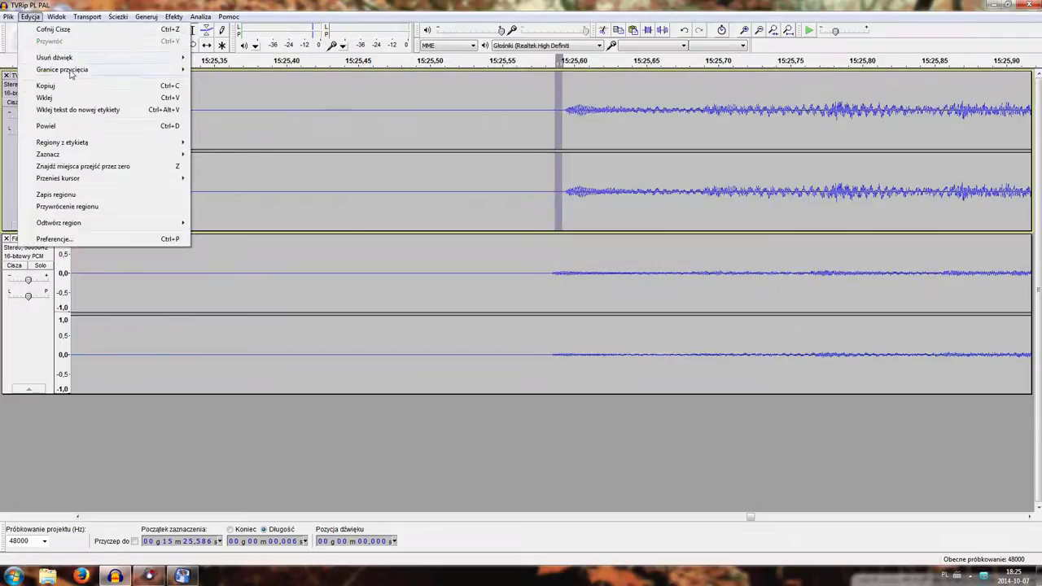
pyautogui.moveTo(71, 62)
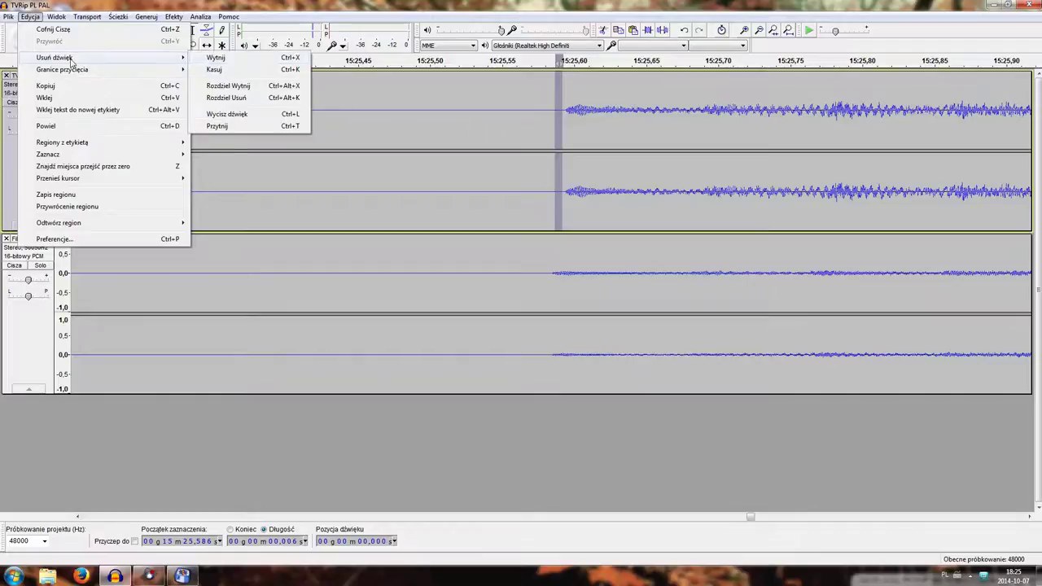
pyautogui.click(244, 70)
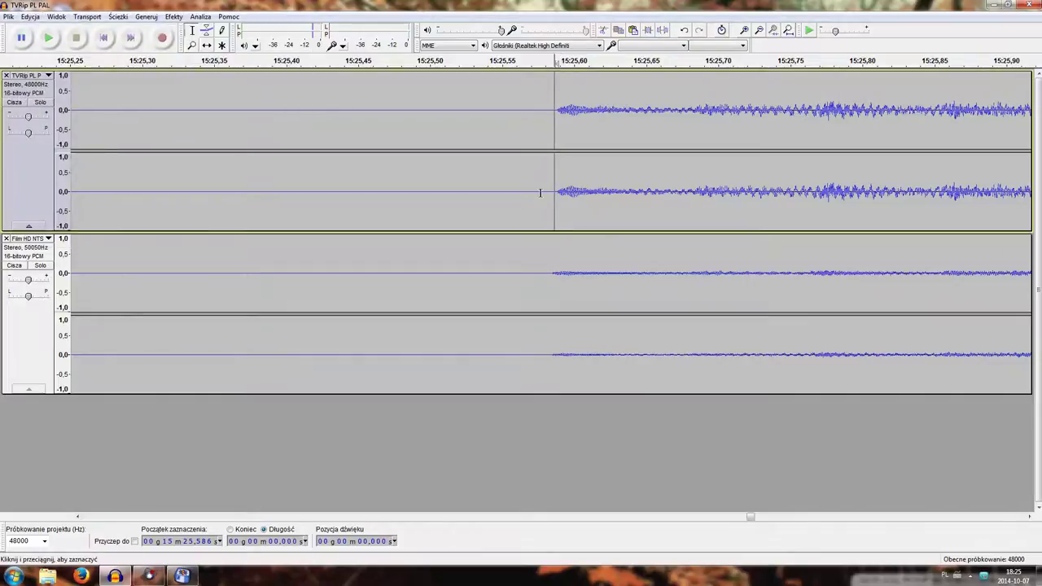
pyautogui.moveTo(545, 193); pyautogui.dragTo(554, 192)
pyautogui.press('Delete')
# - Check the alignment of both tracks from 15:26 up to about 21:18 and place the cursor at the TVRip onset near 21:12.6
pyautogui.click(760, 30)
pyautogui.click(760, 30)
pyautogui.click(760, 30)
pyautogui.click(760, 31)
pyautogui.click(760, 30)
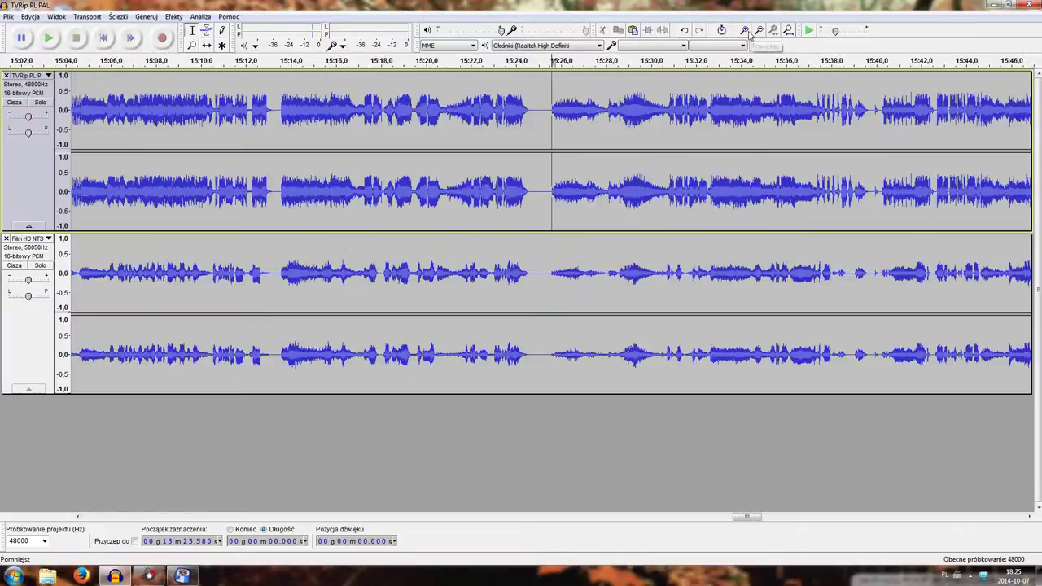
pyautogui.moveTo(752, 518); pyautogui.dragTo(996, 535)
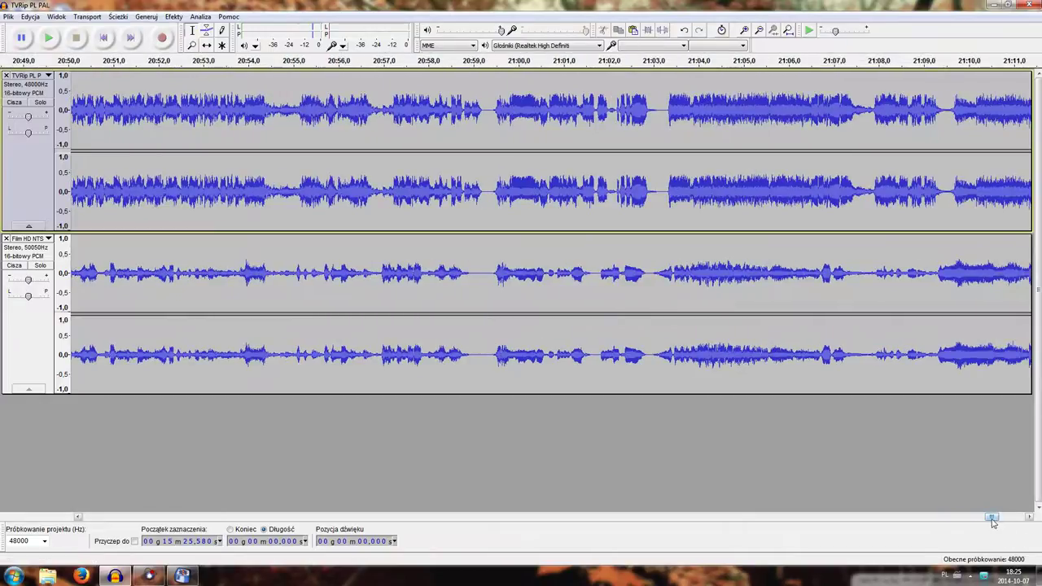
pyautogui.moveTo(994, 518); pyautogui.dragTo(998, 517)
pyautogui.click(780, 194)
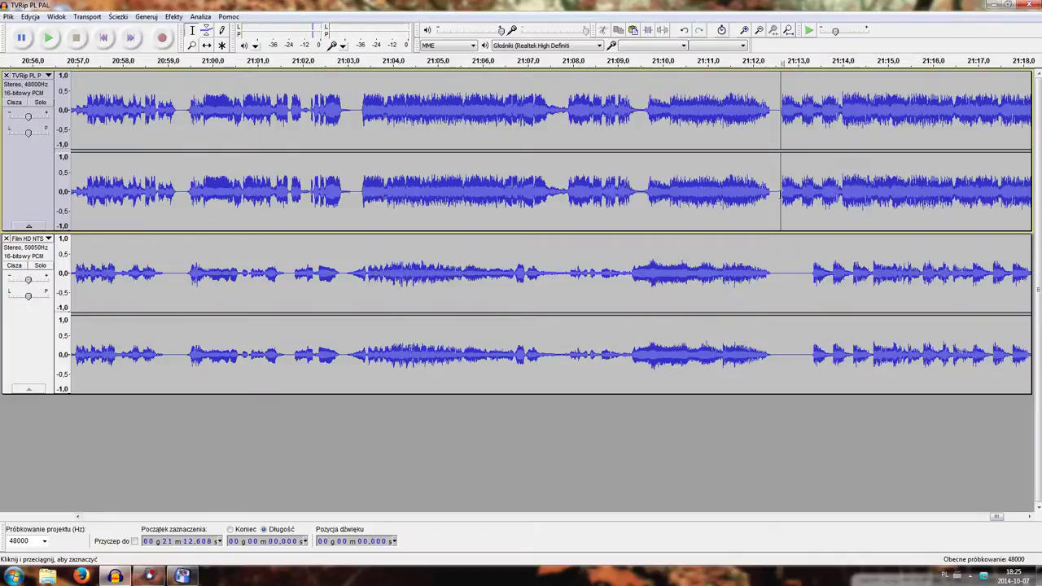
# - Mark the matching onsets at 21:13.103 in the TVRip track and 21:13.785 in the film track to measure their offset
pyautogui.click(744, 31)
pyautogui.click(744, 31)
pyautogui.click(744, 31)
pyautogui.click(744, 31)
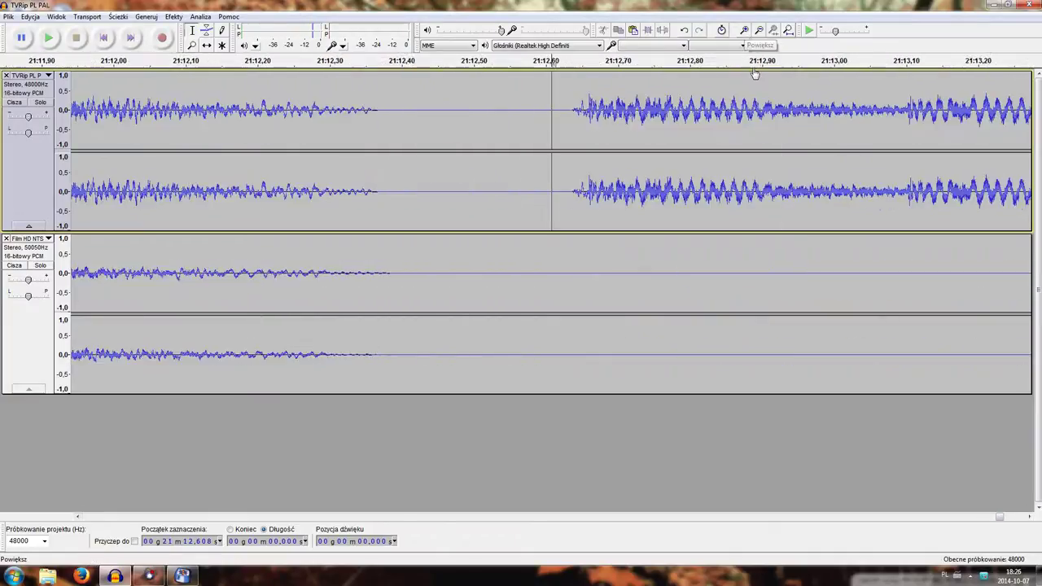
pyautogui.click(763, 33)
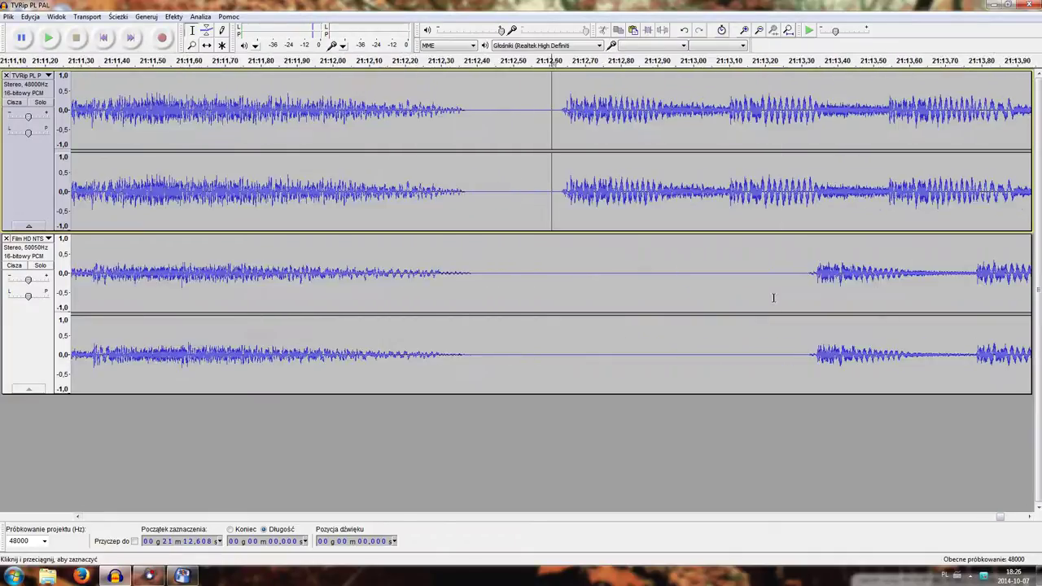
pyautogui.click(814, 273)
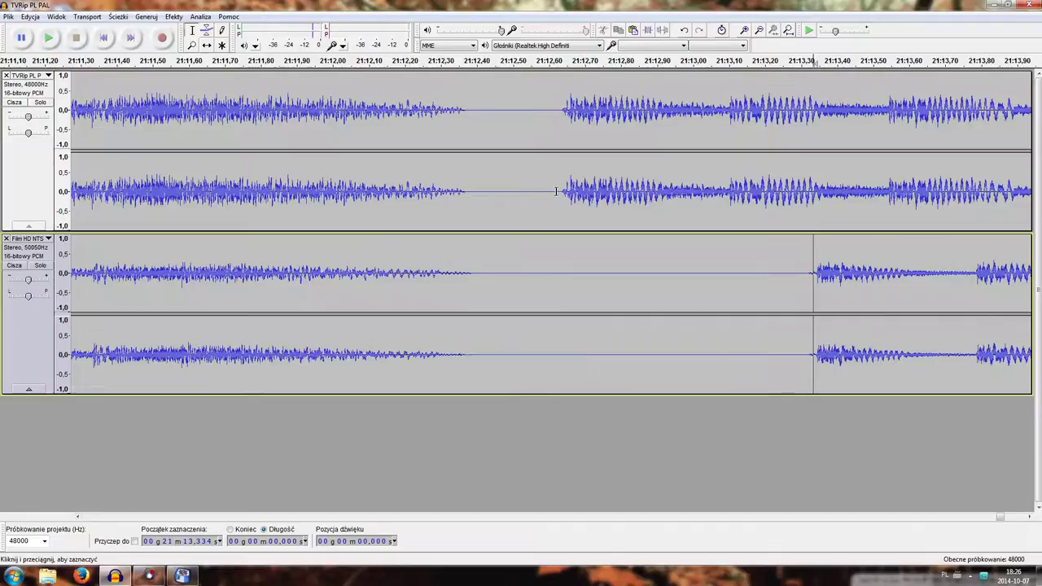
pyautogui.click(730, 192)
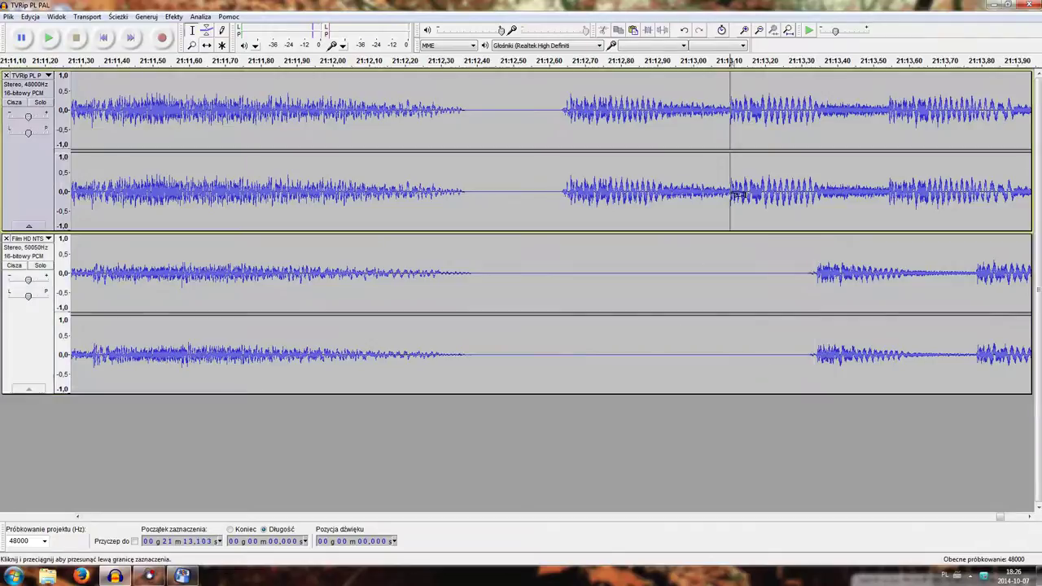
pyautogui.click(977, 275)
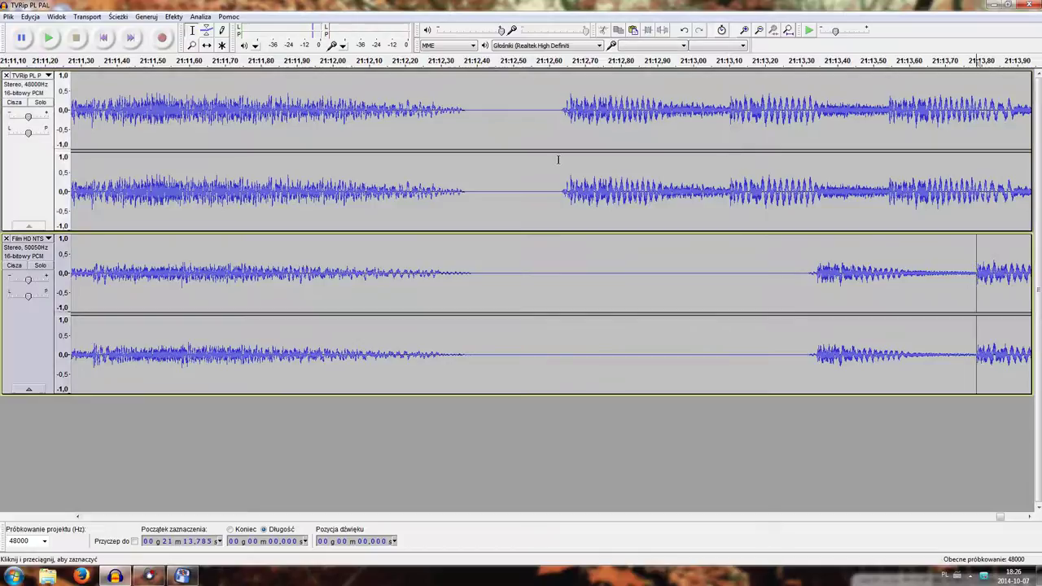
# - Insert 0.682 s of silence in the TVRip PL PAL track at 21:12.542 and check the following onsets against the film track
pyautogui.click(528, 109)
pyautogui.click(145, 17)
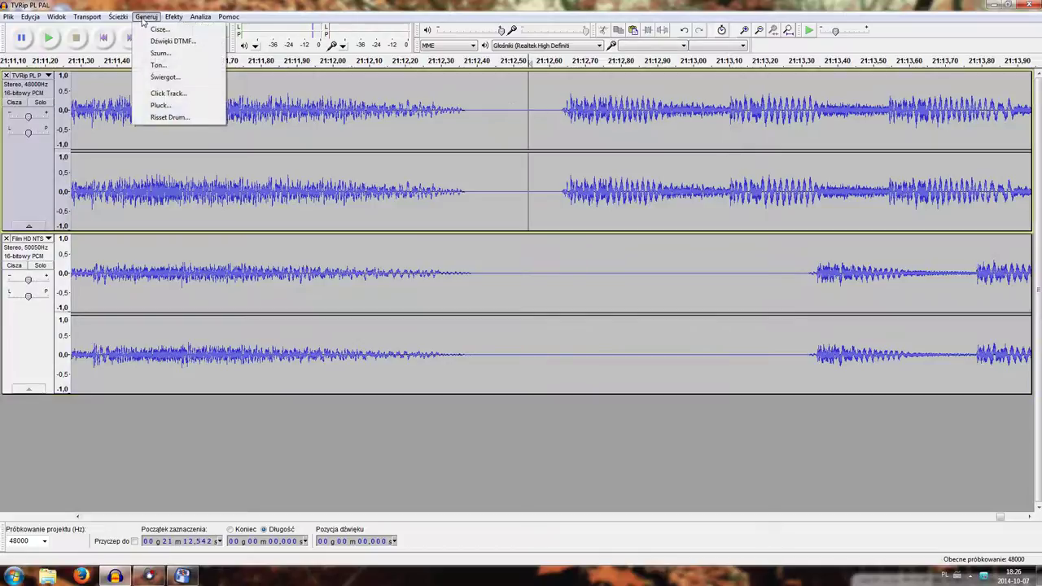
pyautogui.click(146, 29)
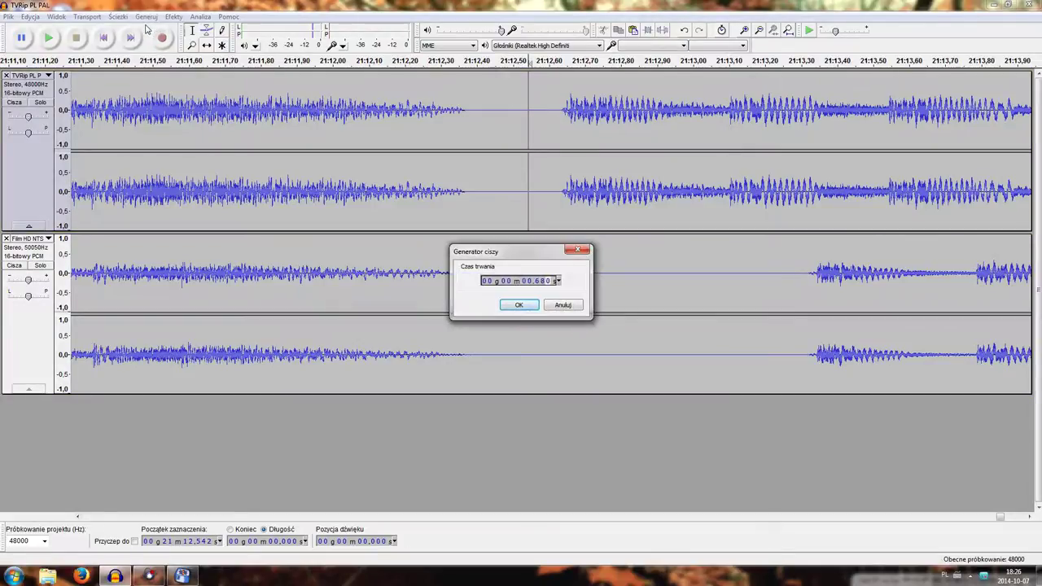
pyautogui.press('Return')
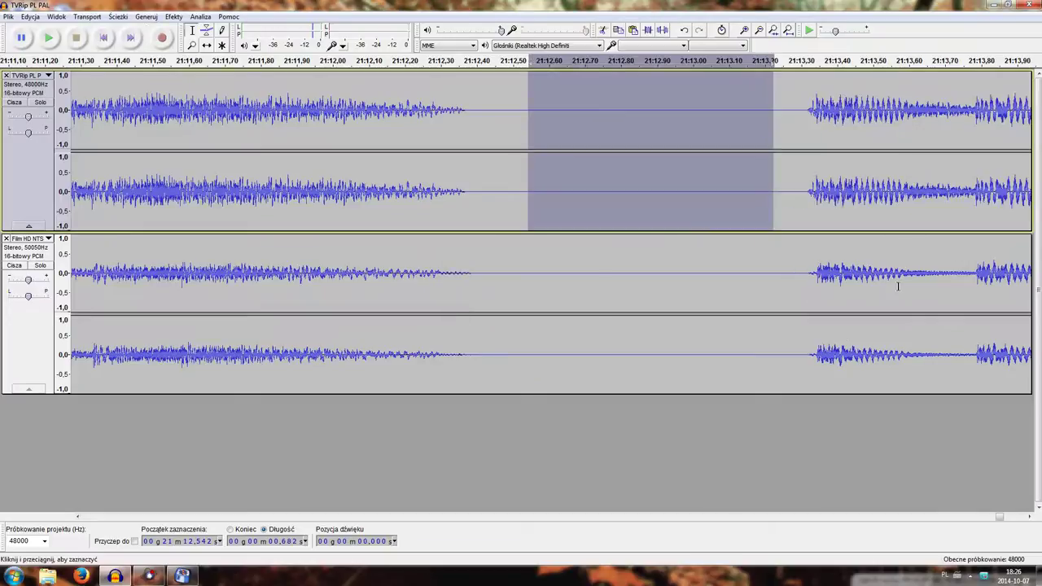
pyautogui.click(970, 198)
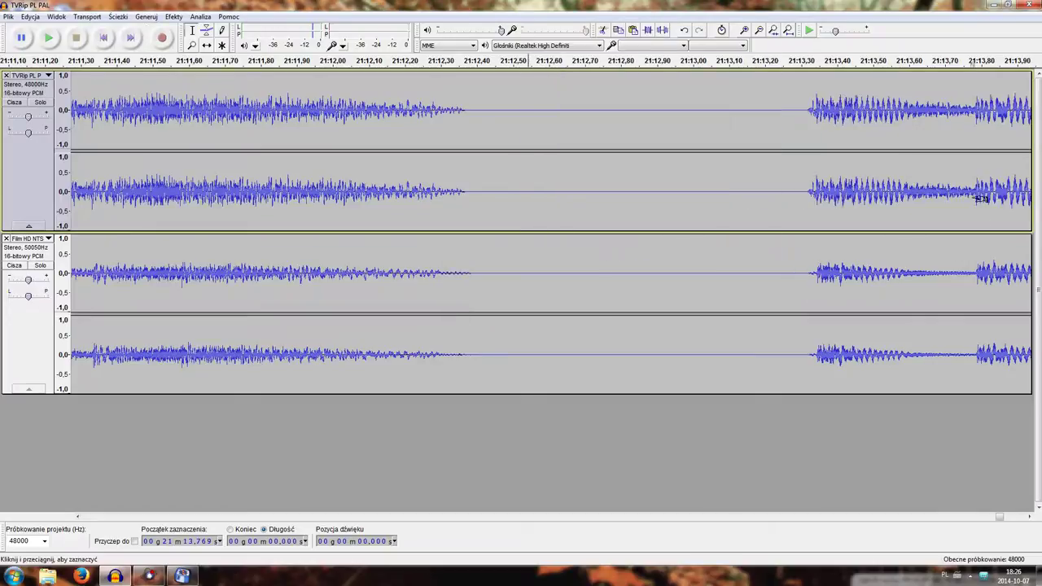
pyautogui.click(746, 31)
pyautogui.click(746, 31)
pyautogui.click(761, 31)
pyautogui.click(760, 31)
pyautogui.click(761, 31)
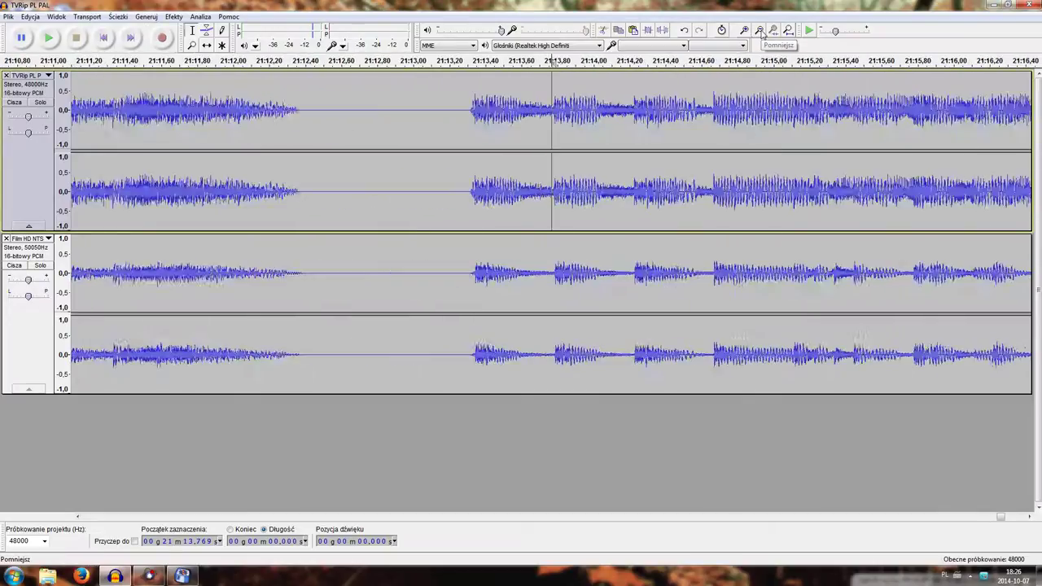
pyautogui.click(760, 31)
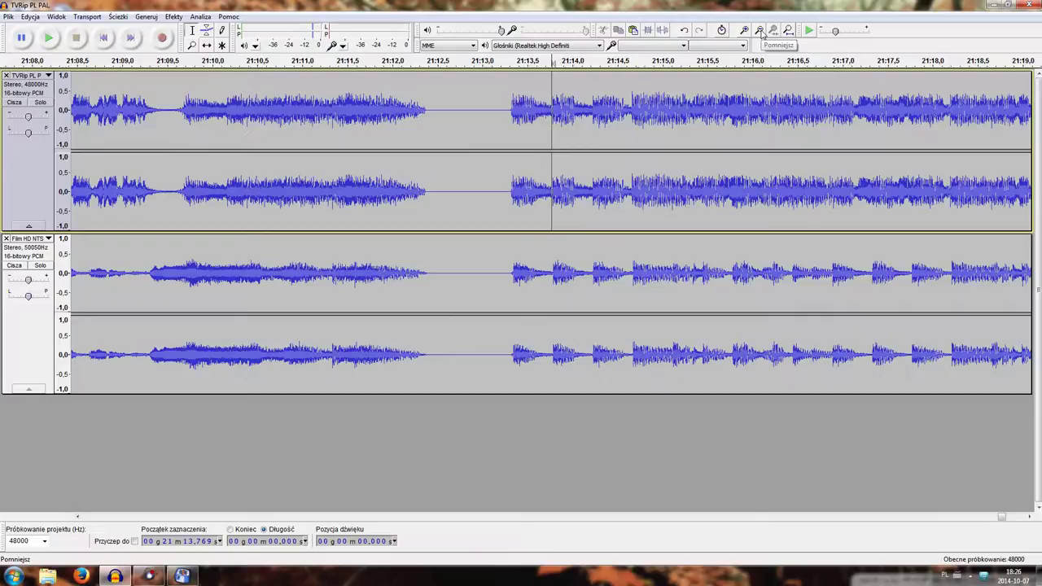
# - Check the alignment up to the end and silence the TVRip PL PAL track from 21:39.190 to its end
pyautogui.click(1016, 518)
pyautogui.click(1015, 518)
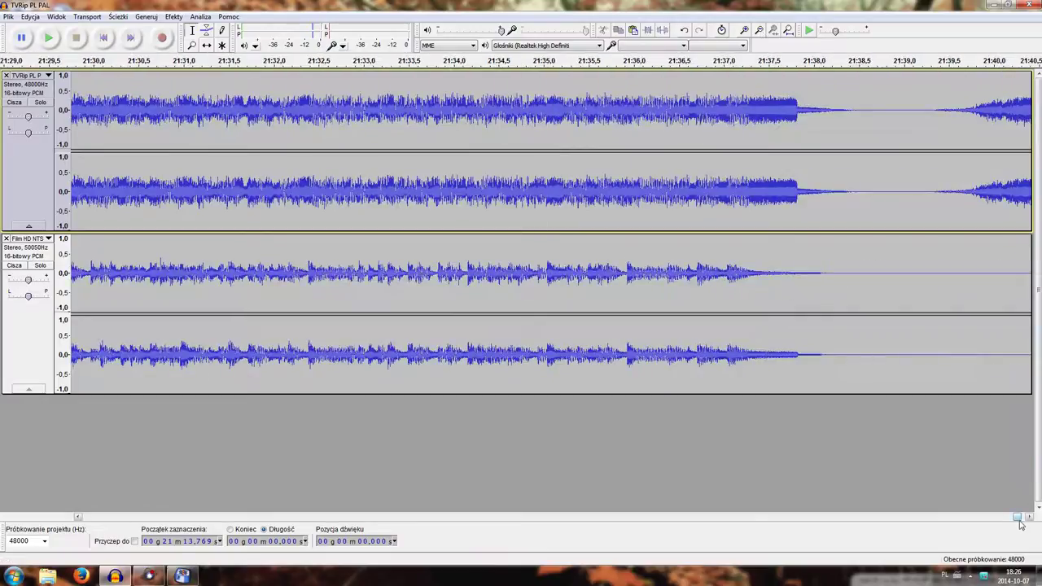
pyautogui.click(1021, 518)
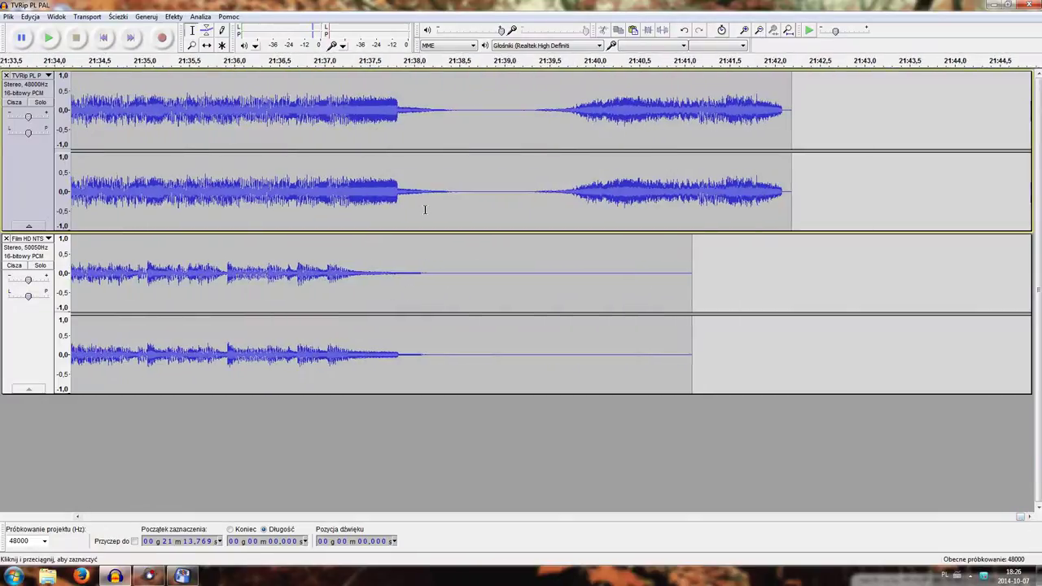
pyautogui.moveTo(521, 122); pyautogui.dragTo(800, 130)
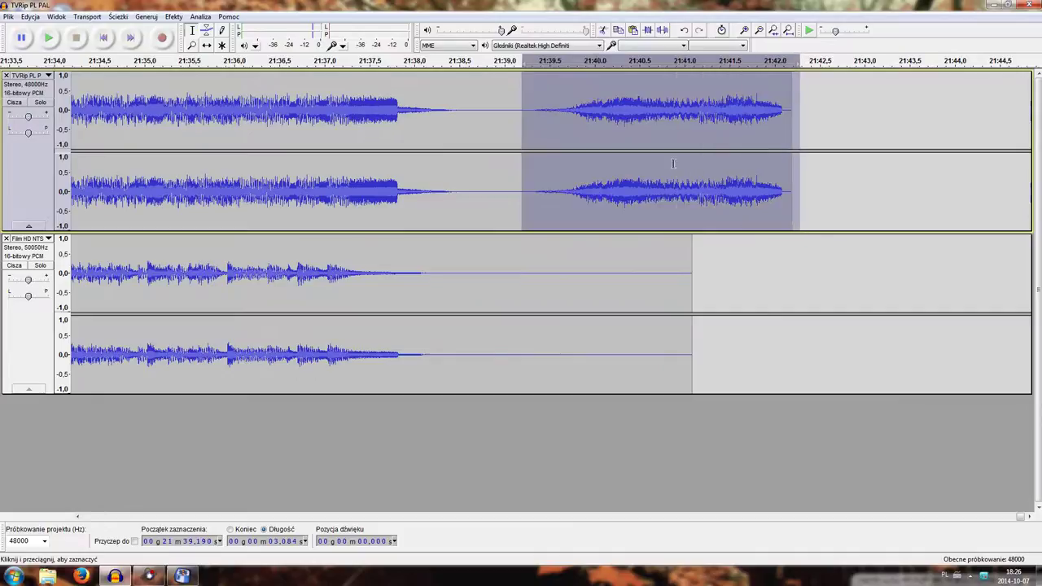
pyautogui.click(664, 31)
# - Delete the final 1.105 s of the TVRip PL PAL track from 21:41.084, so it ends together with the film track
pyautogui.click(829, 163)
pyautogui.moveTo(792, 125); pyautogui.dragTo(693, 154)
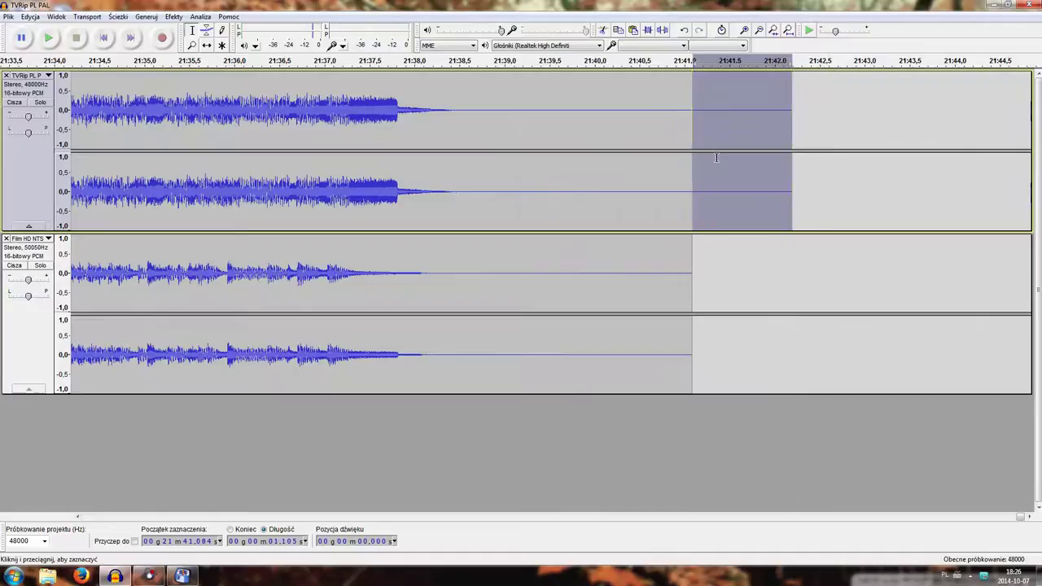
pyautogui.press('Delete')
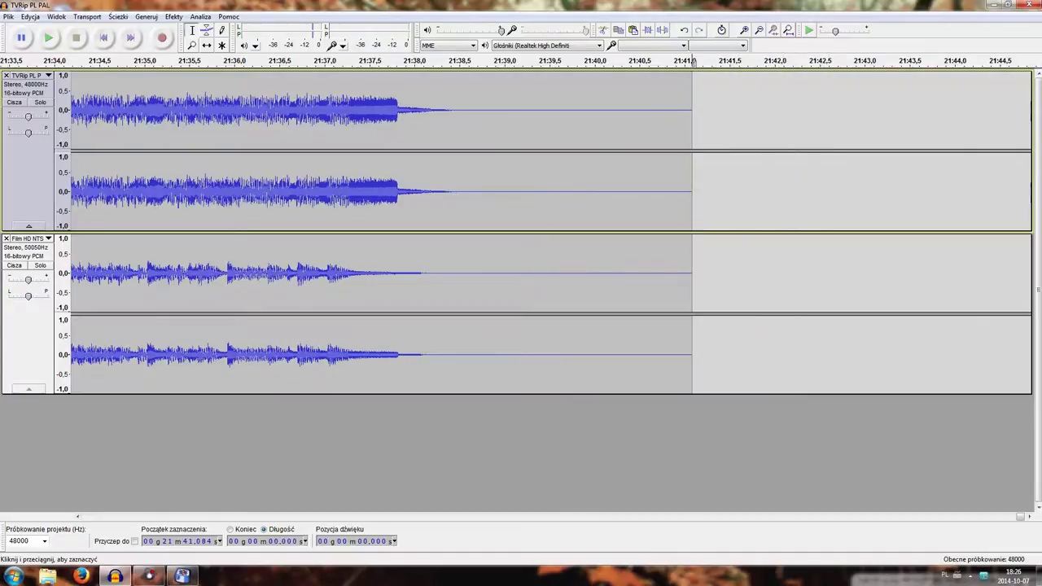
# - Fit the whole project in view, mute the Film HD NTSC track and set up an export as AC3 Files (FFmpeg)
pyautogui.click(788, 30)
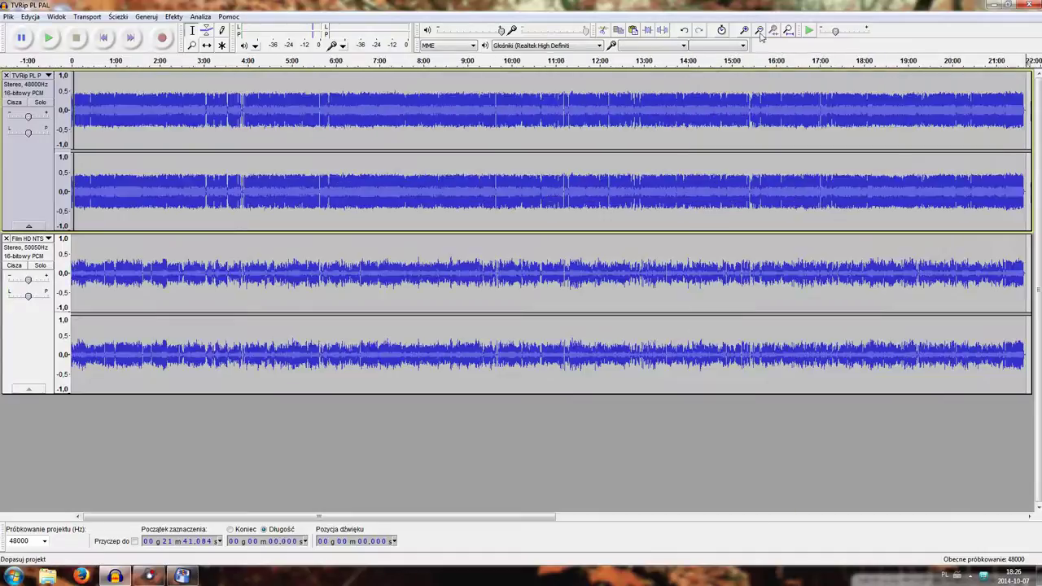
pyautogui.click(15, 267)
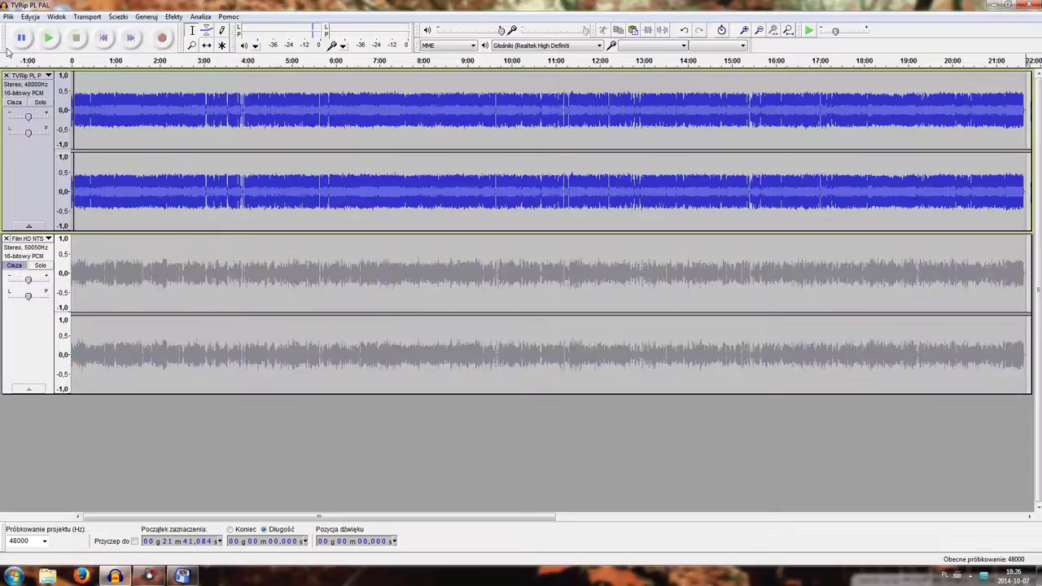
pyautogui.click(9, 17)
pyautogui.click(33, 167)
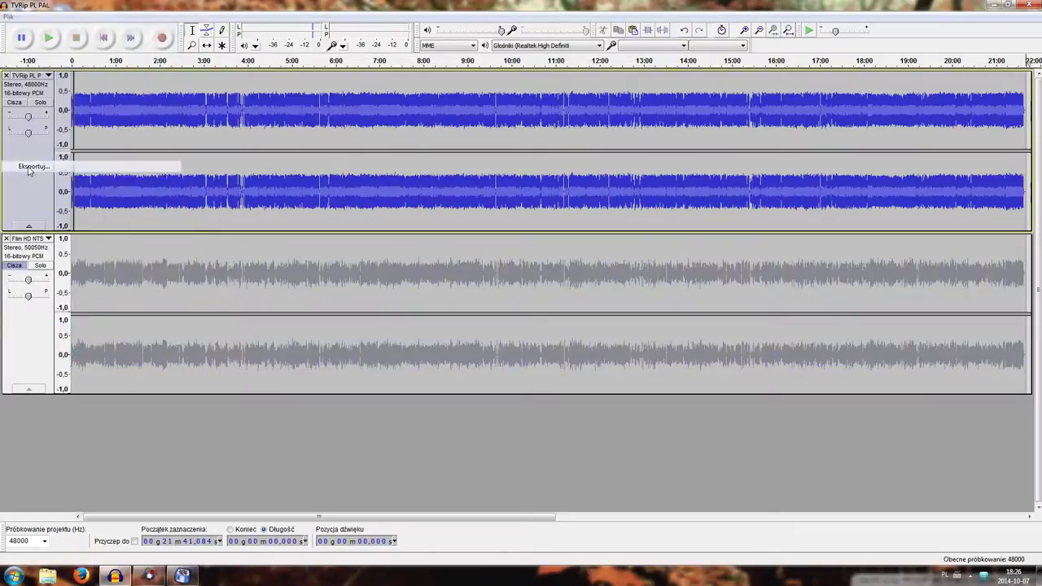
pyautogui.click(261, 229)
pyautogui.click(269, 309)
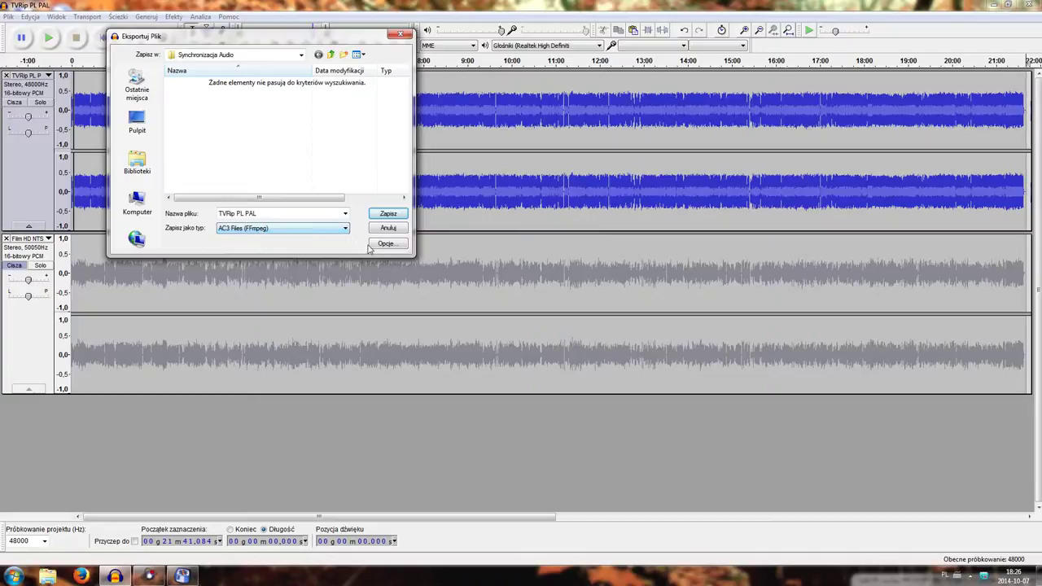
# - Set the AC3 export options, name the file Nowe Audio and export it to the Synchronizacja Audio folder with two output channels
pyautogui.click(386, 243)
pyautogui.click(551, 281)
pyautogui.click(553, 359)
pyautogui.click(537, 304)
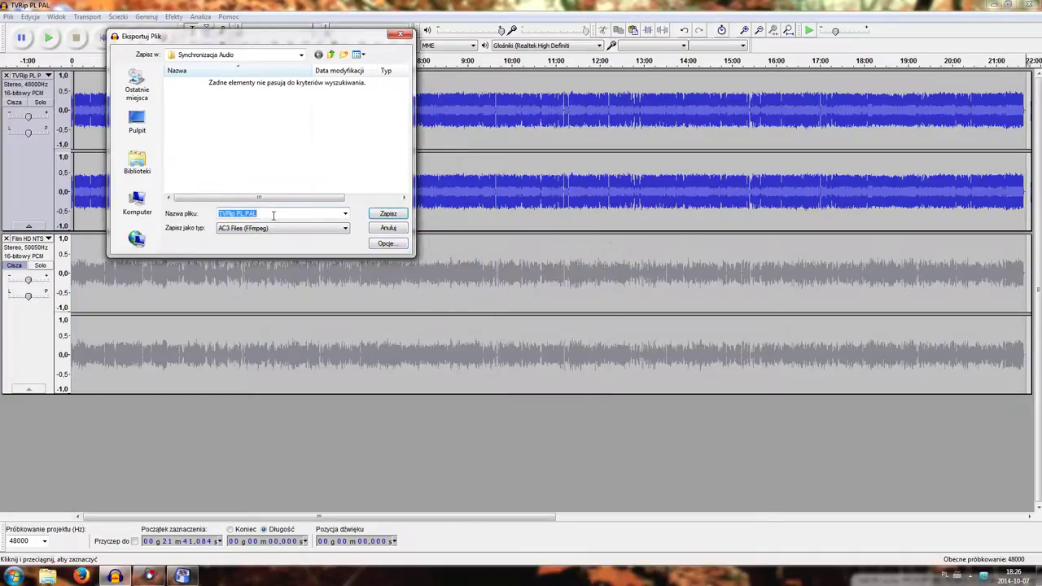
pyautogui.write('Nowe Audio')
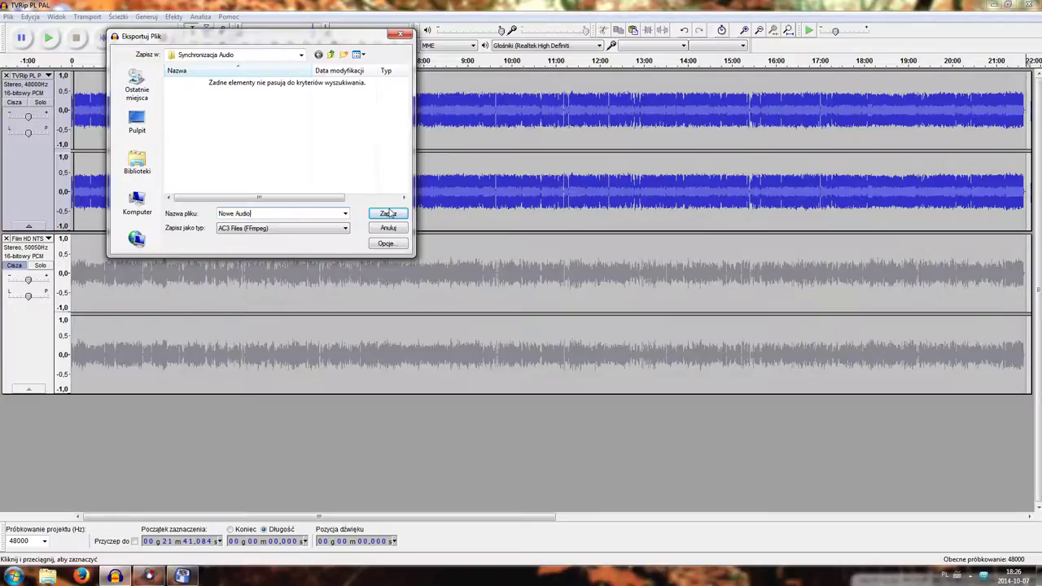
pyautogui.click(389, 214)
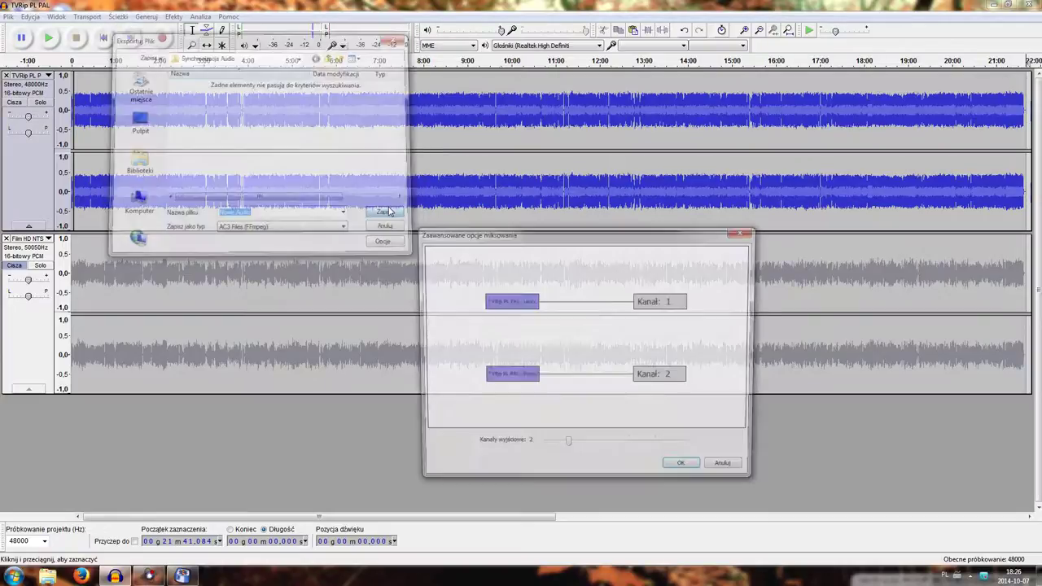
pyautogui.click(686, 471)
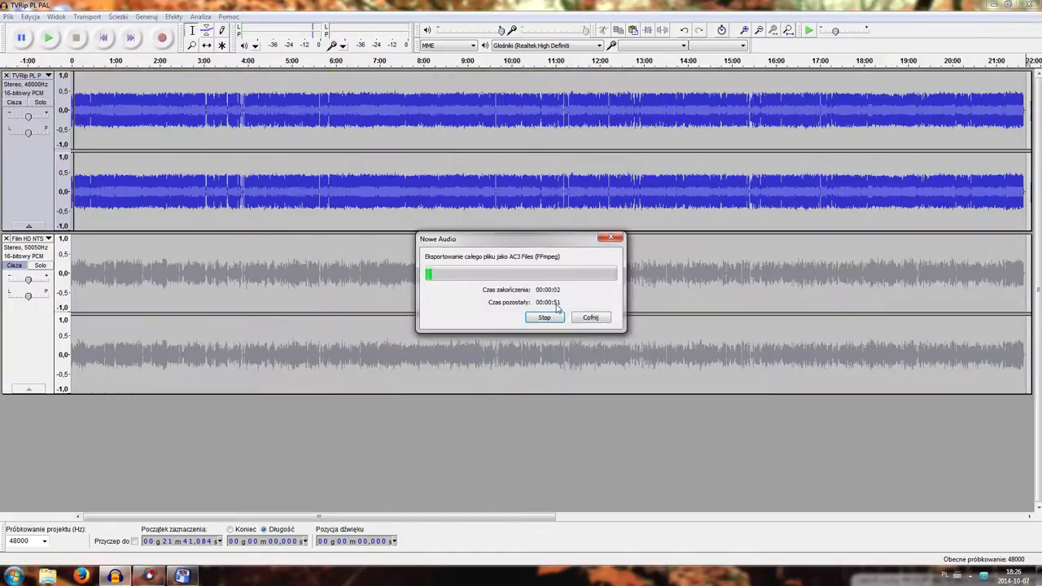
# - Switch to mkvmerge, add Film HD NTSC.mkv from the Synchronizacja Audio folder as input and exclude its AAC audio track
pyautogui.click(151, 578)
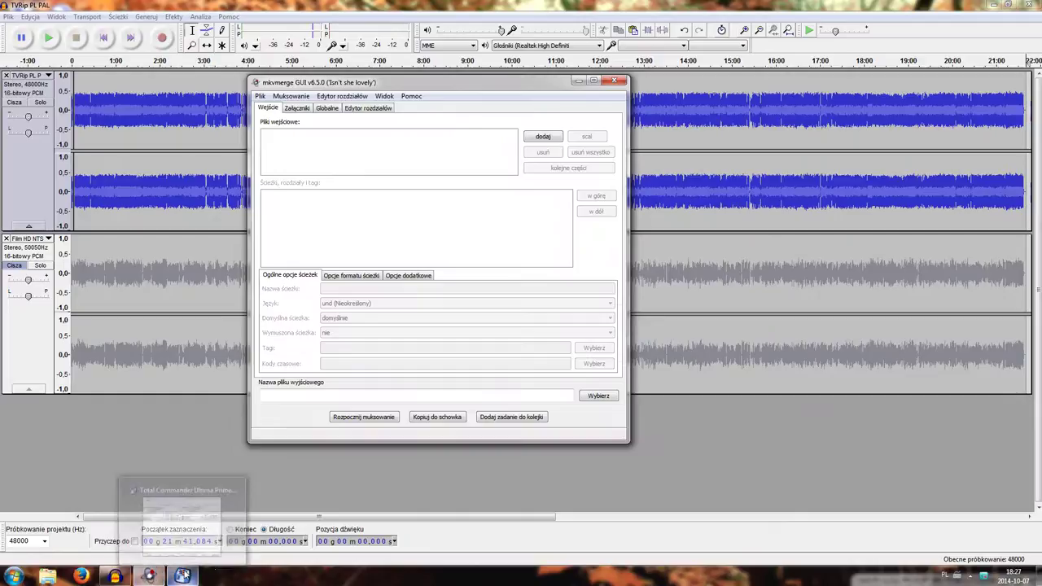
pyautogui.click(182, 575)
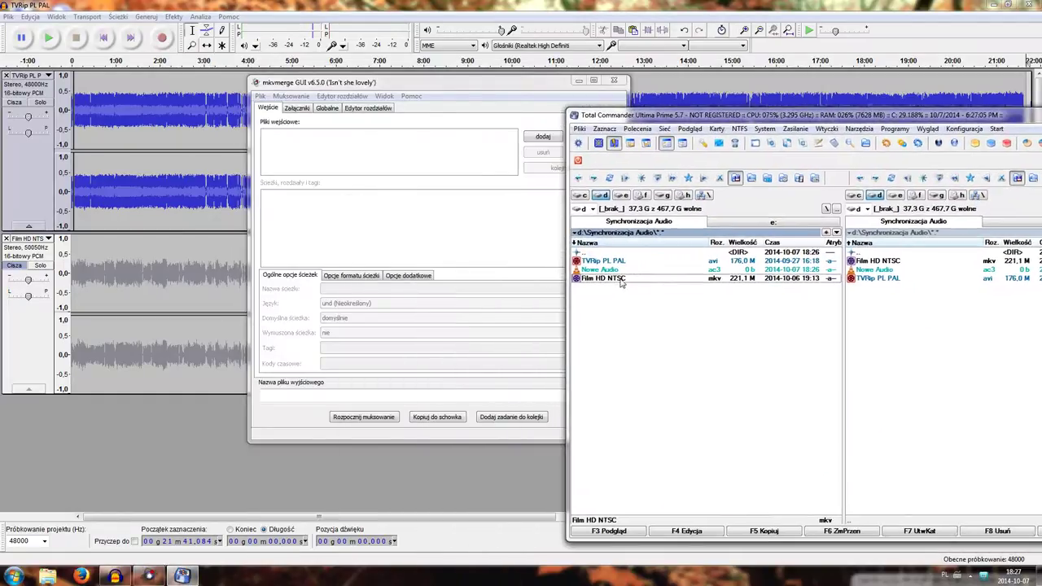
pyautogui.moveTo(620, 282); pyautogui.dragTo(334, 230)
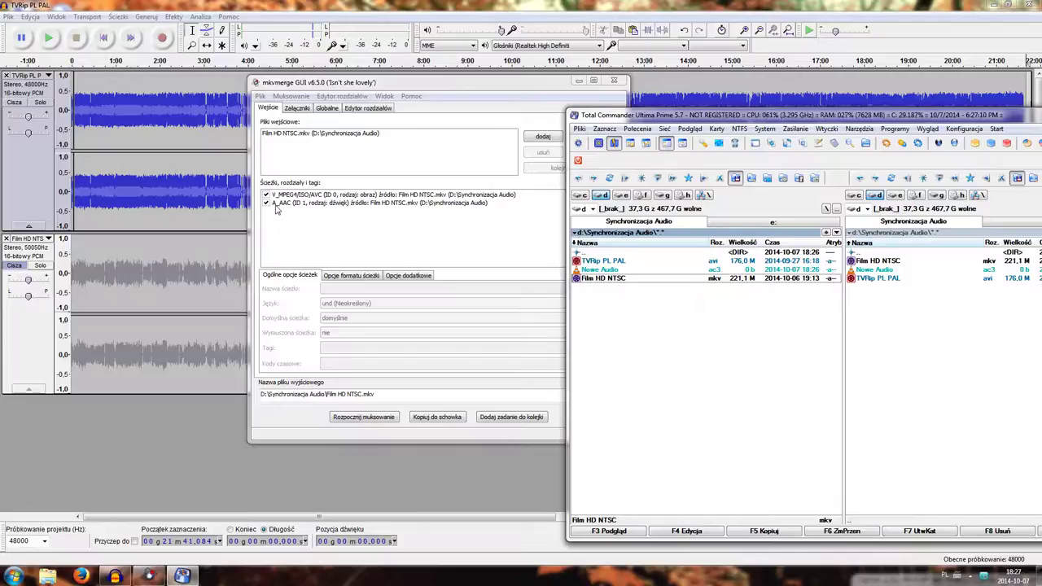
pyautogui.click(277, 203)
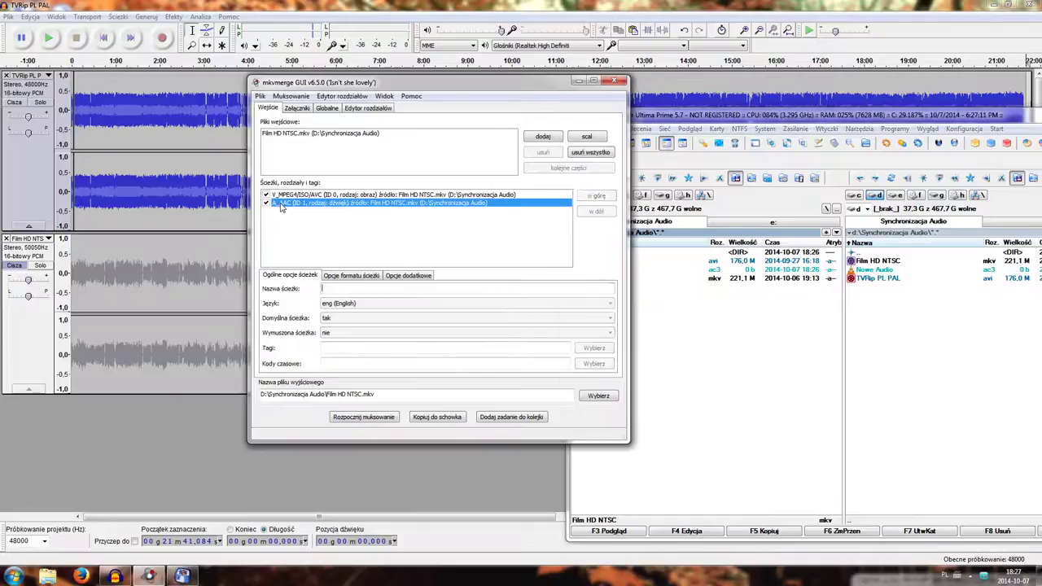
# - Set the frame rate of the film's MPEG4/ISO/AVC video track to 25p in its format options
pyautogui.click(312, 196)
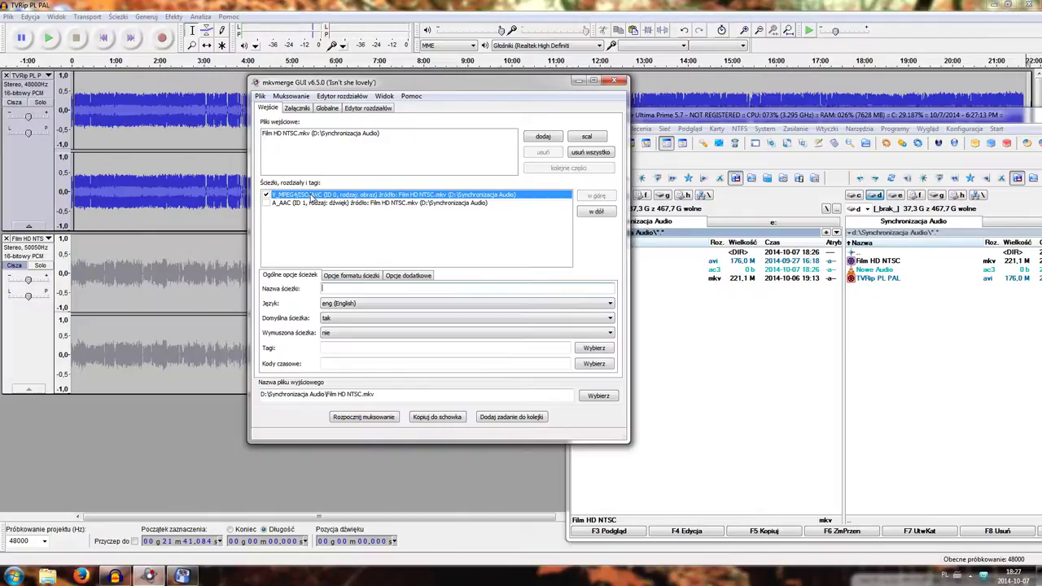
pyautogui.click(345, 277)
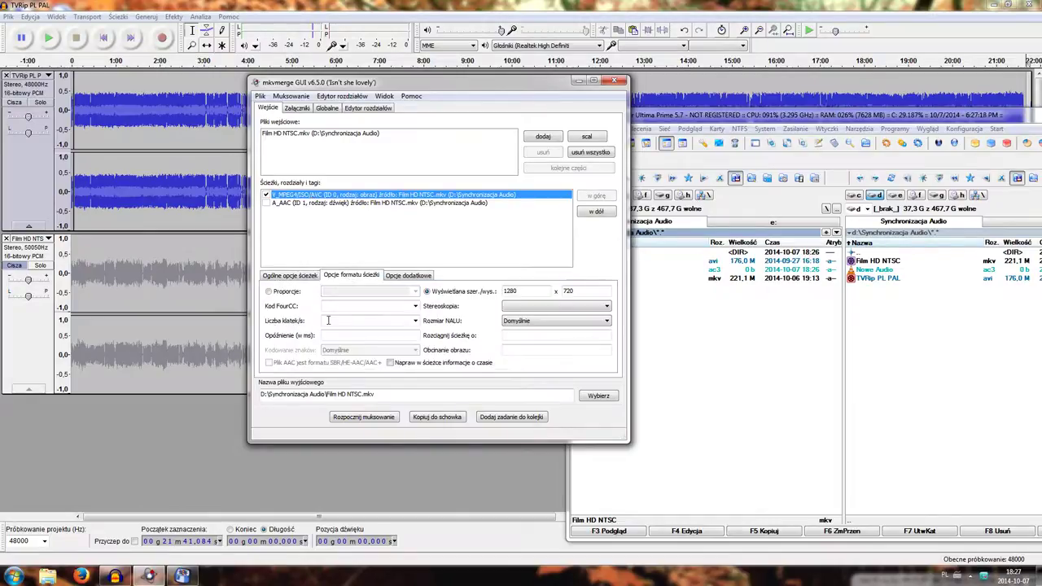
pyautogui.click(415, 321)
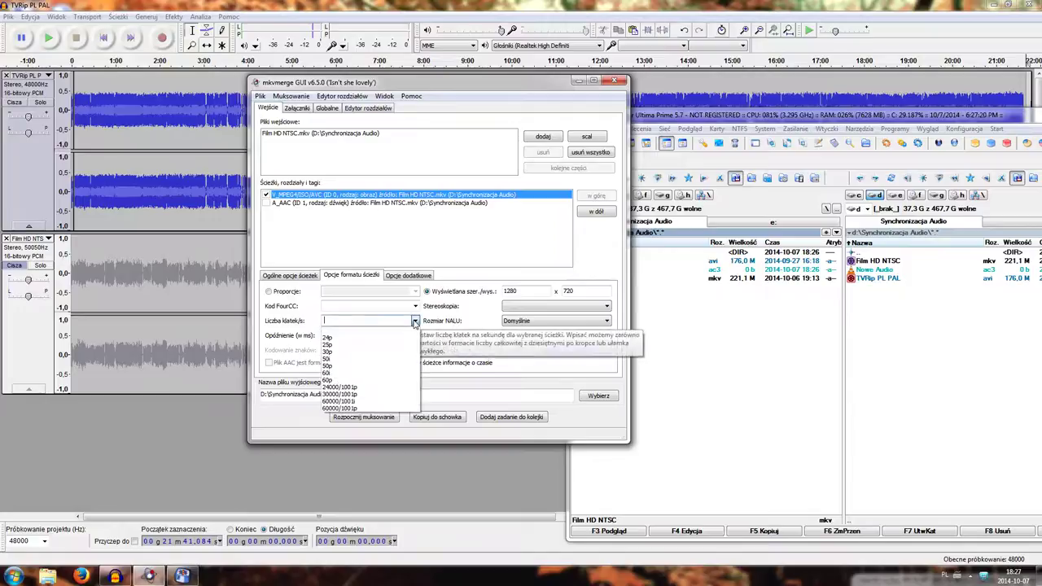
pyautogui.click(370, 344)
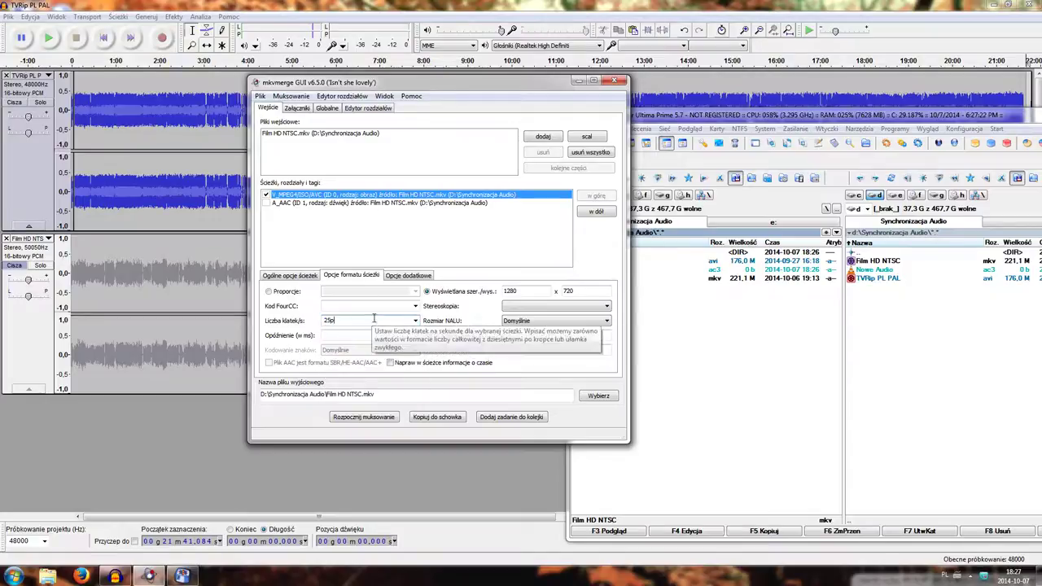
pyautogui.click(283, 277)
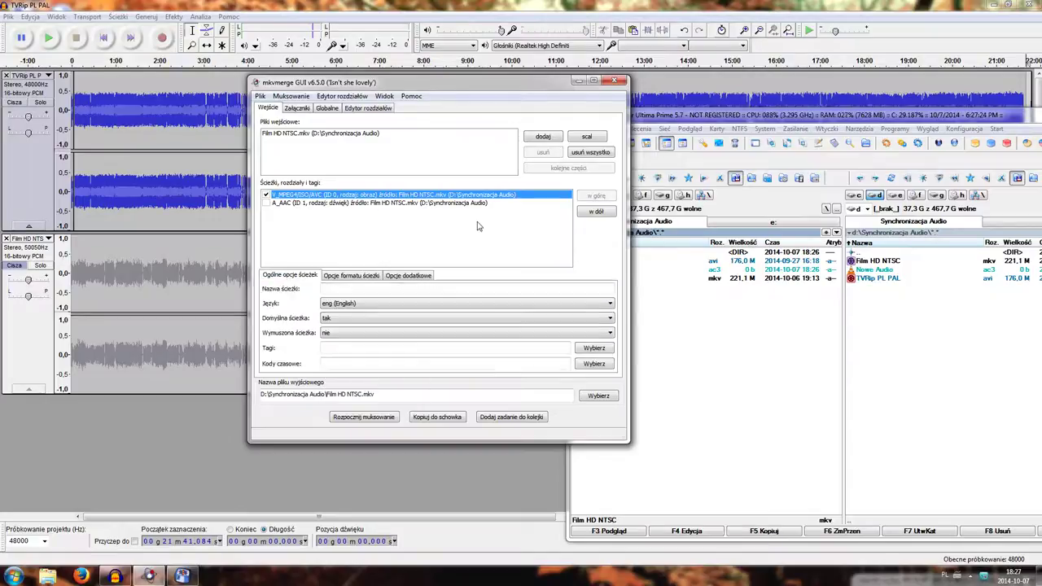
# - Add the exported Nowe Audio.ac3 from the Synchronizacja Audio folder to the mkvmerge input files
pyautogui.click(733, 370)
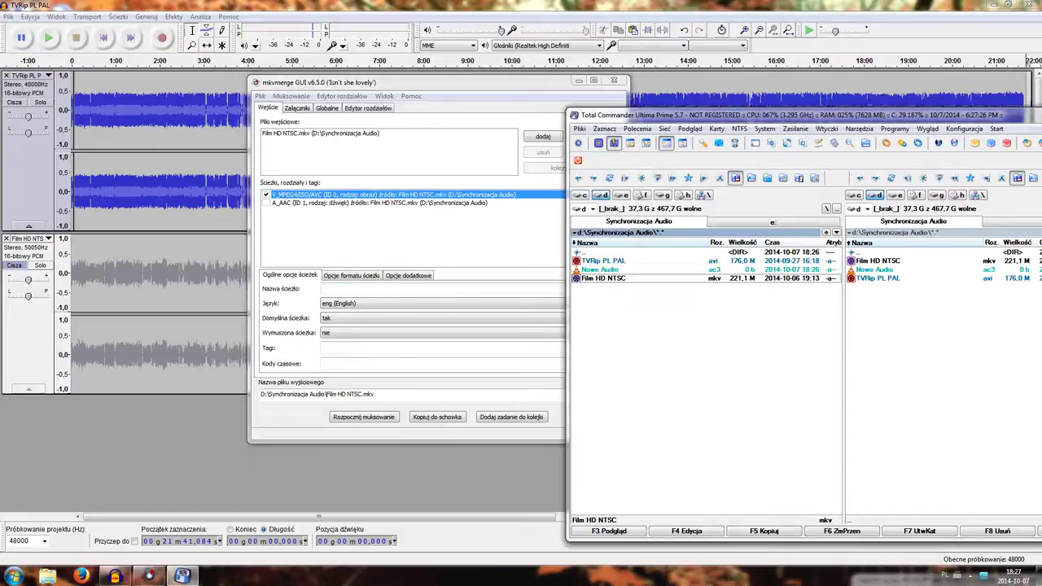
pyautogui.hotkey('alt', 'Tab')
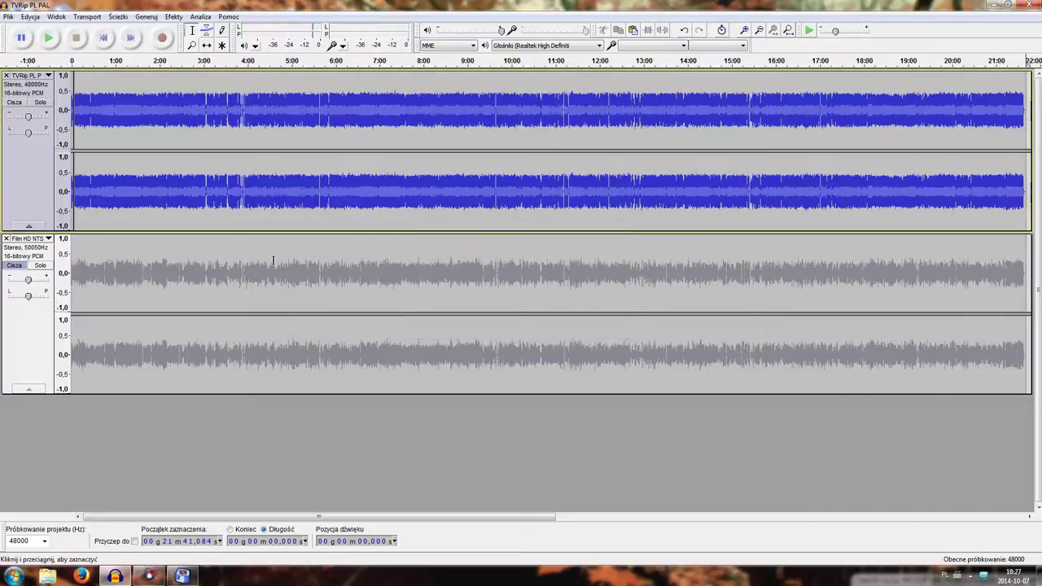
pyautogui.click(183, 575)
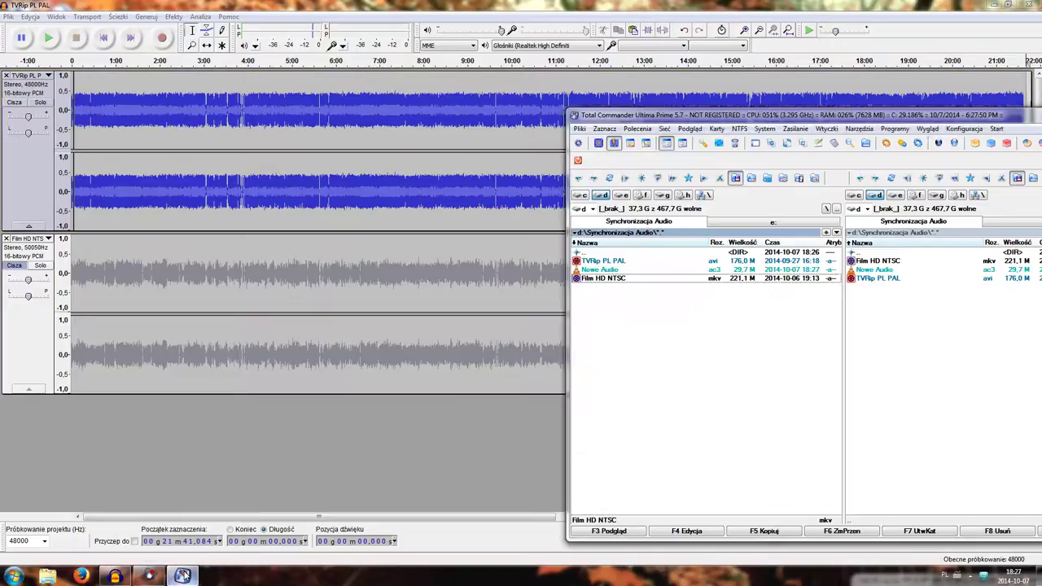
pyautogui.click(149, 576)
pyautogui.click(765, 269)
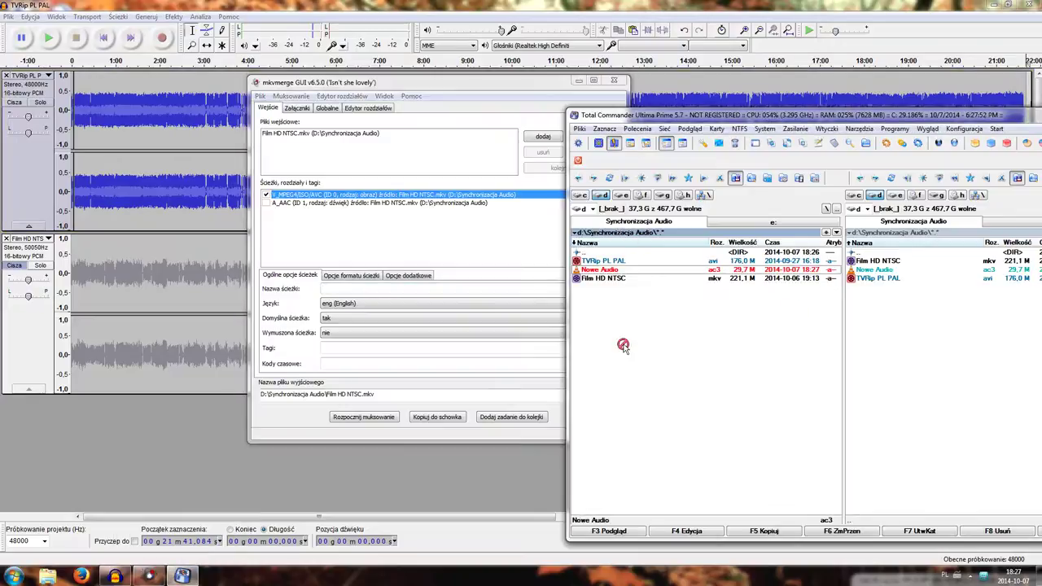
# - Set the AC3 track's language to pol (Polish) and its default track option to tak
pyautogui.click(298, 212)
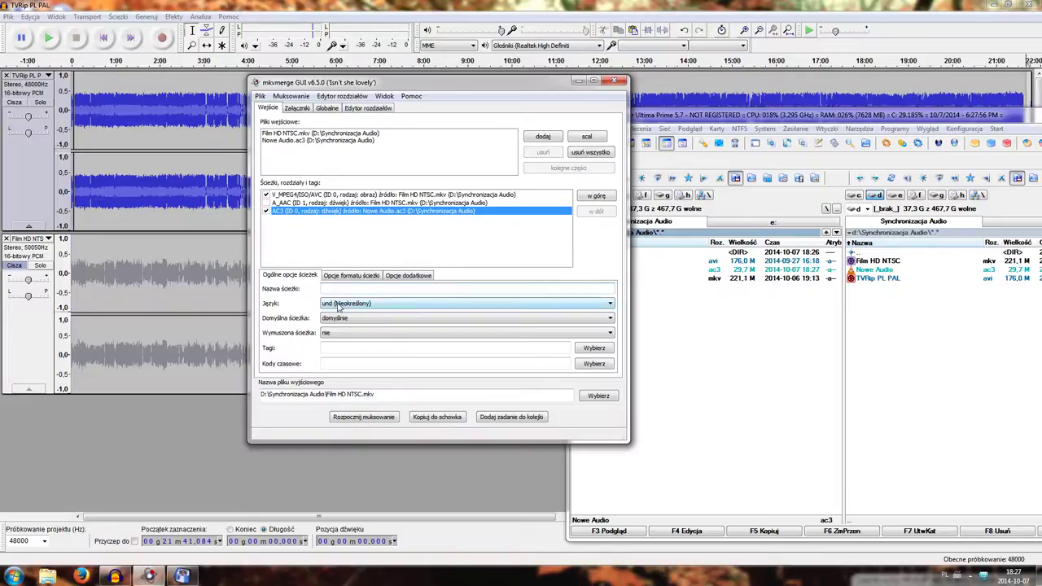
pyautogui.click(337, 303)
pyautogui.click(343, 334)
pyautogui.click(338, 319)
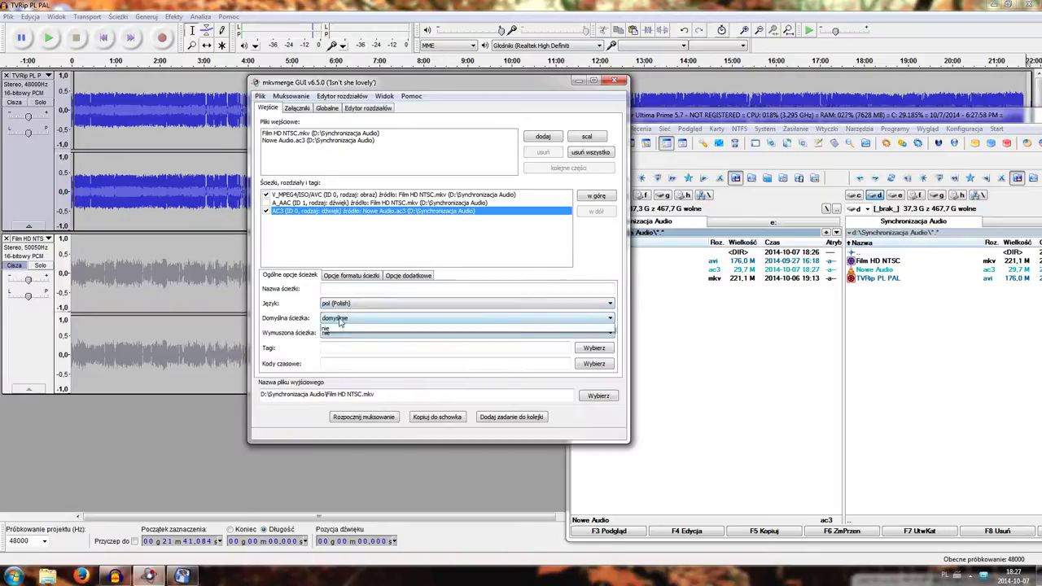
pyautogui.click(339, 334)
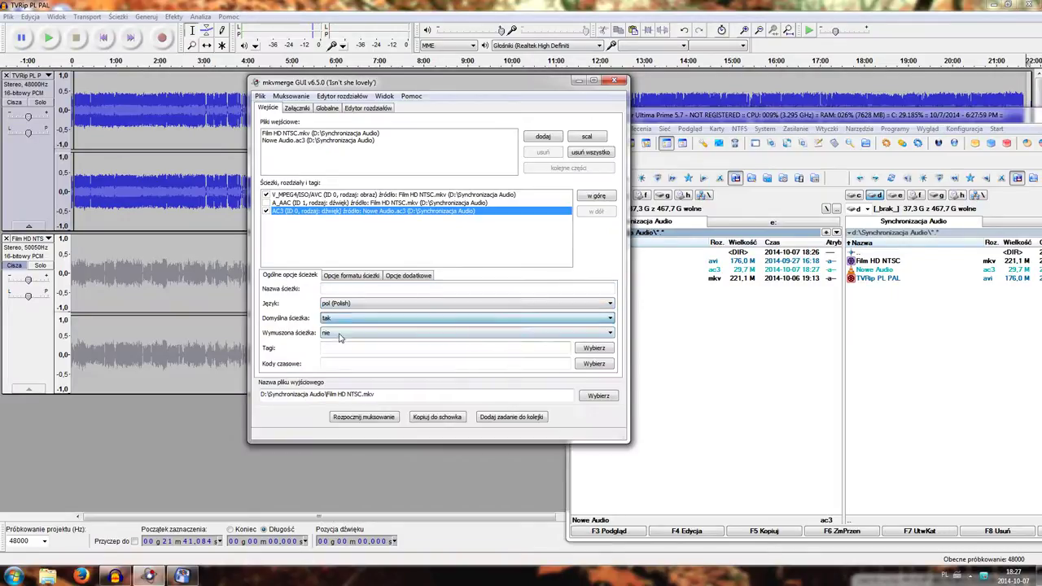
# - Name the output file Gotowy Plik in the Synchronizacja Audio folder and start muxing
pyautogui.click(598, 397)
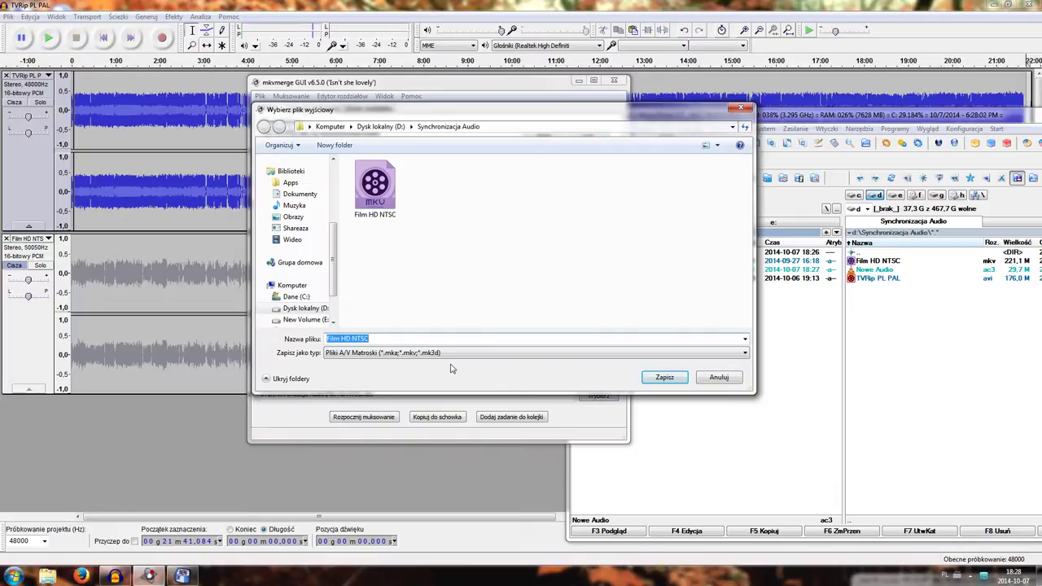
pyautogui.write('Gotowy Plik')
pyautogui.click(665, 377)
pyautogui.click(373, 417)
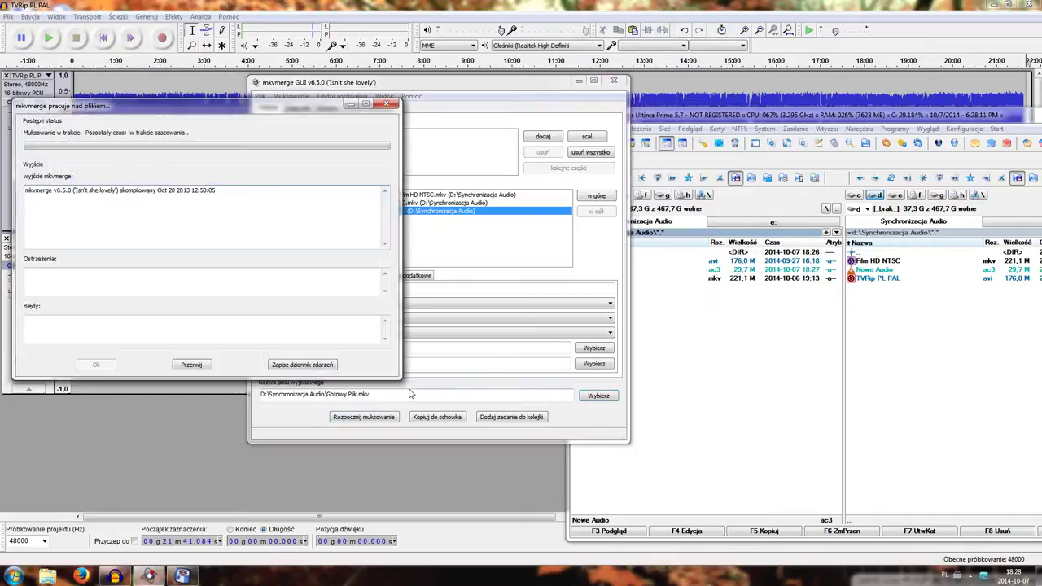